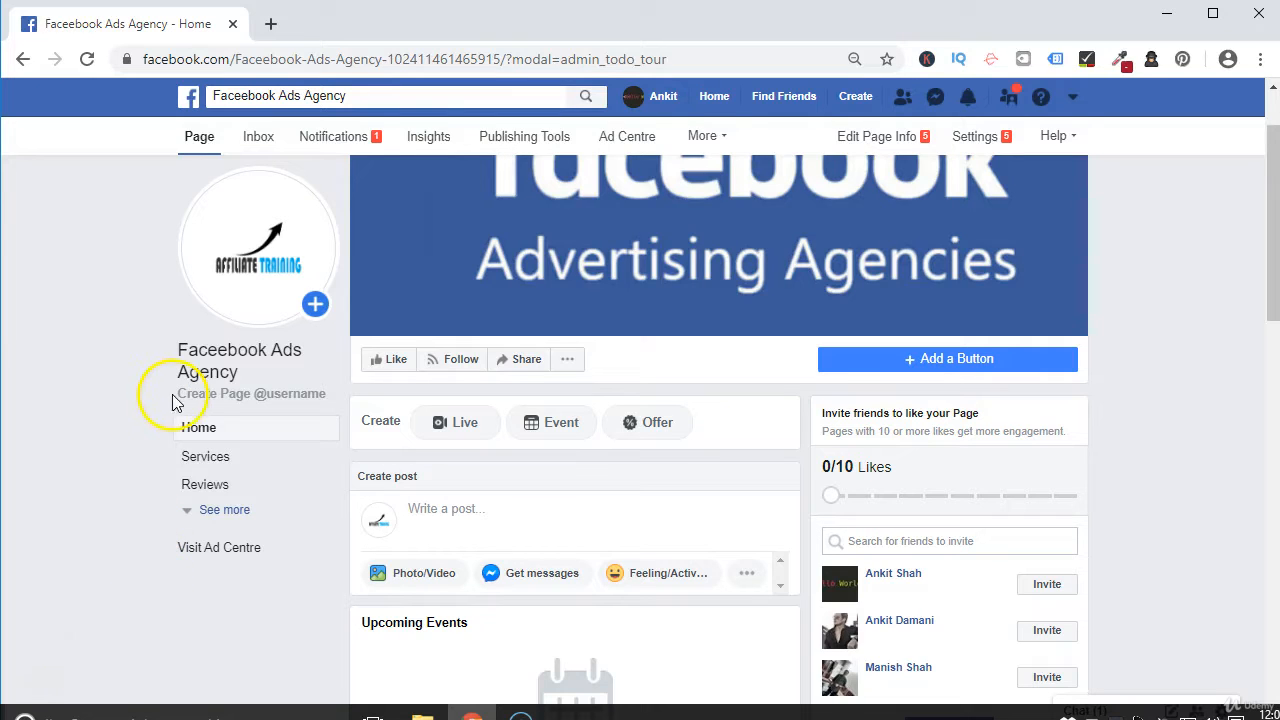
pyautogui.moveTo(228, 298)
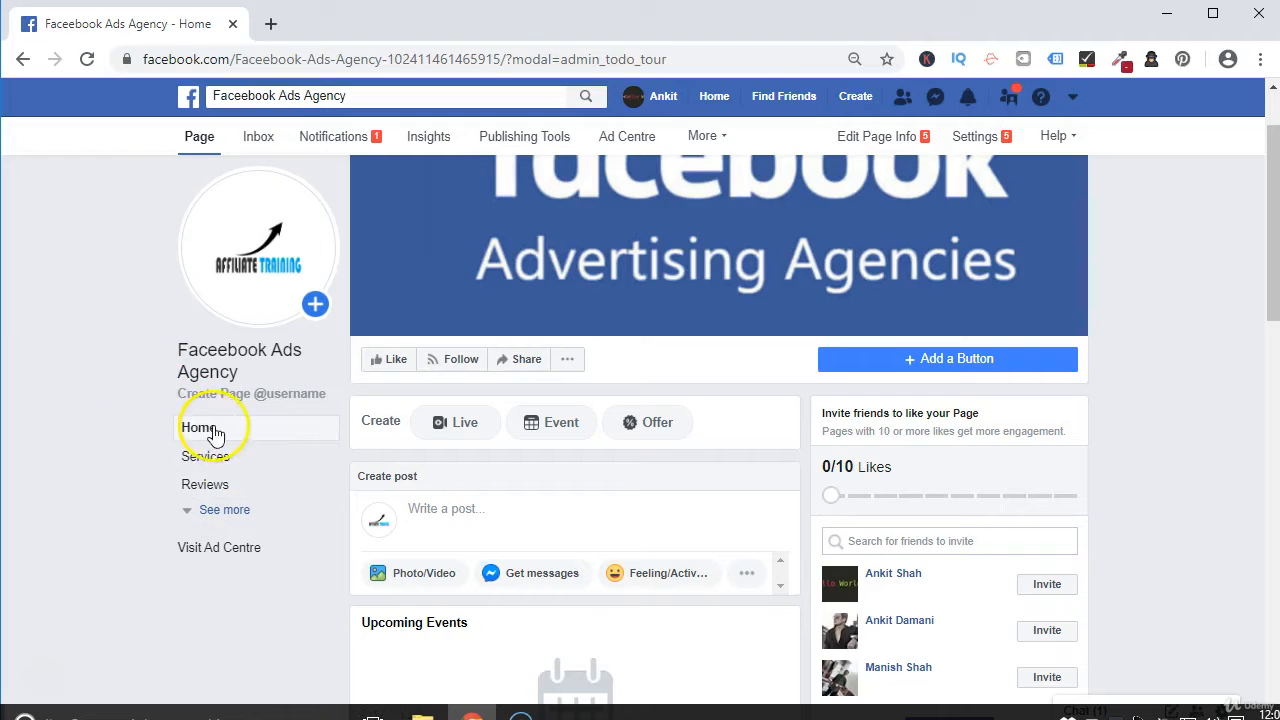
pyautogui.click(268, 394)
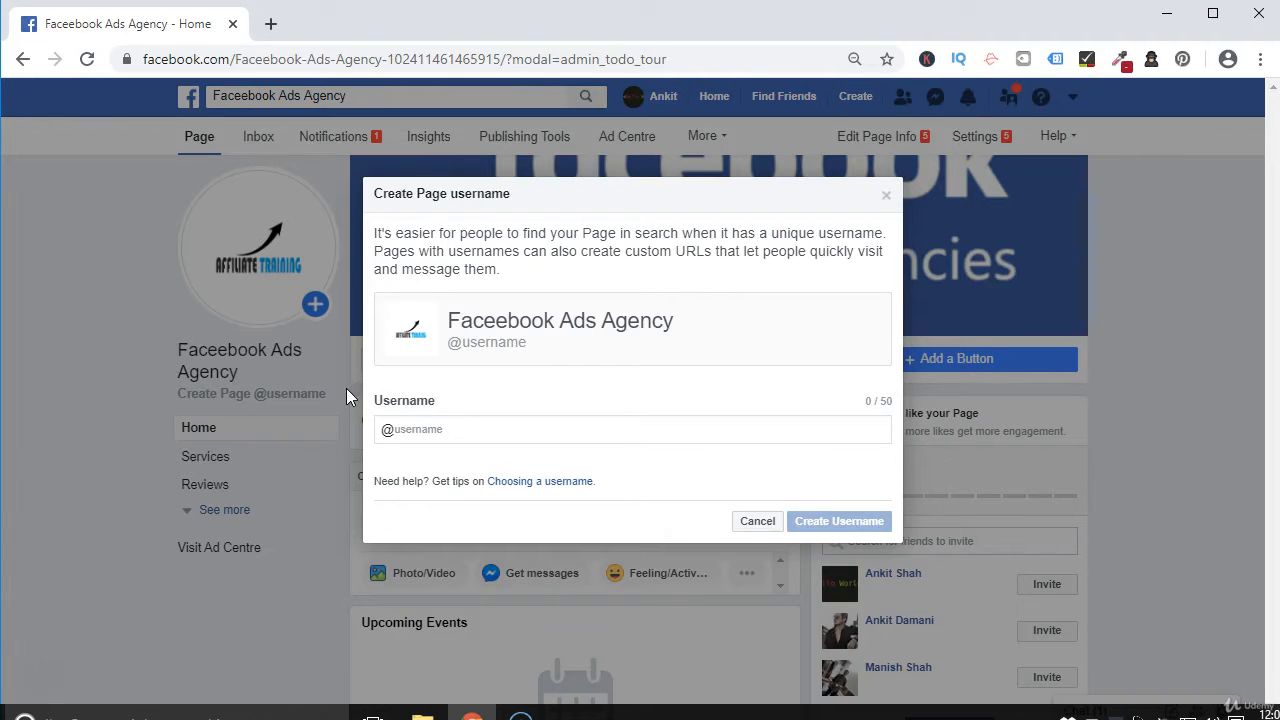
pyautogui.click(463, 427)
pyautogui.click(463, 427)
pyautogui.write('fb')
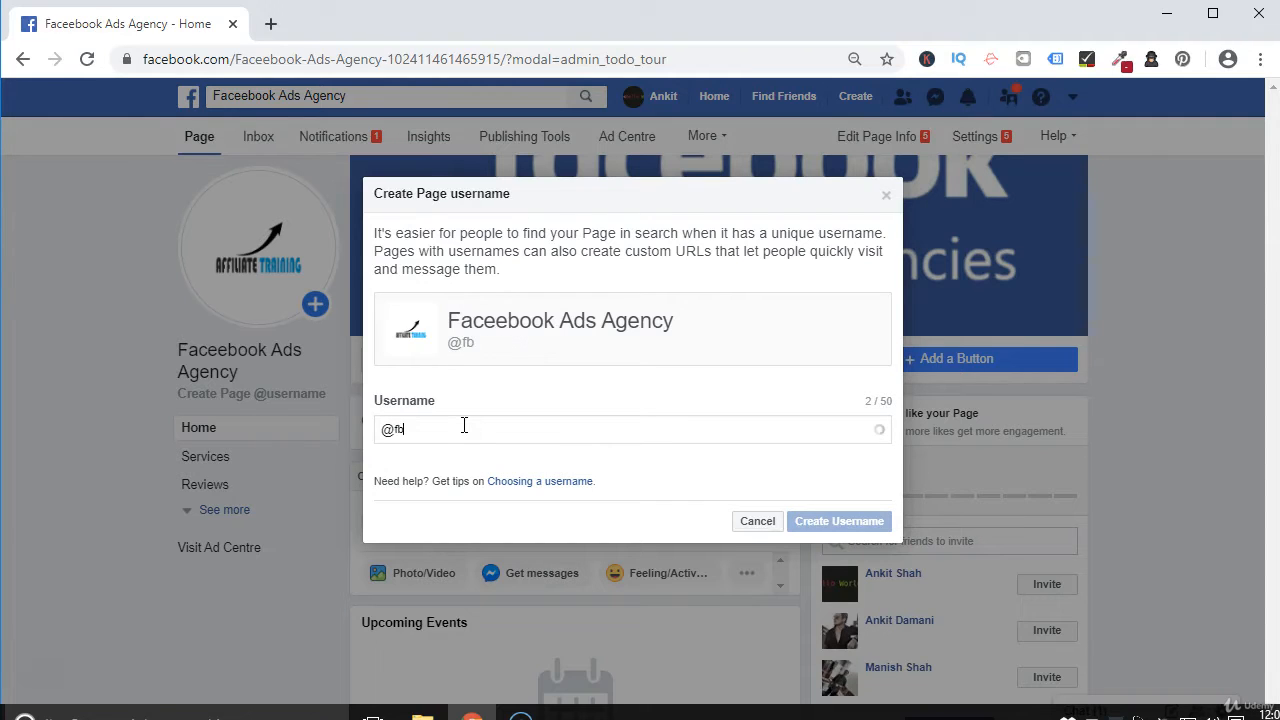
pyautogui.write('adagency')
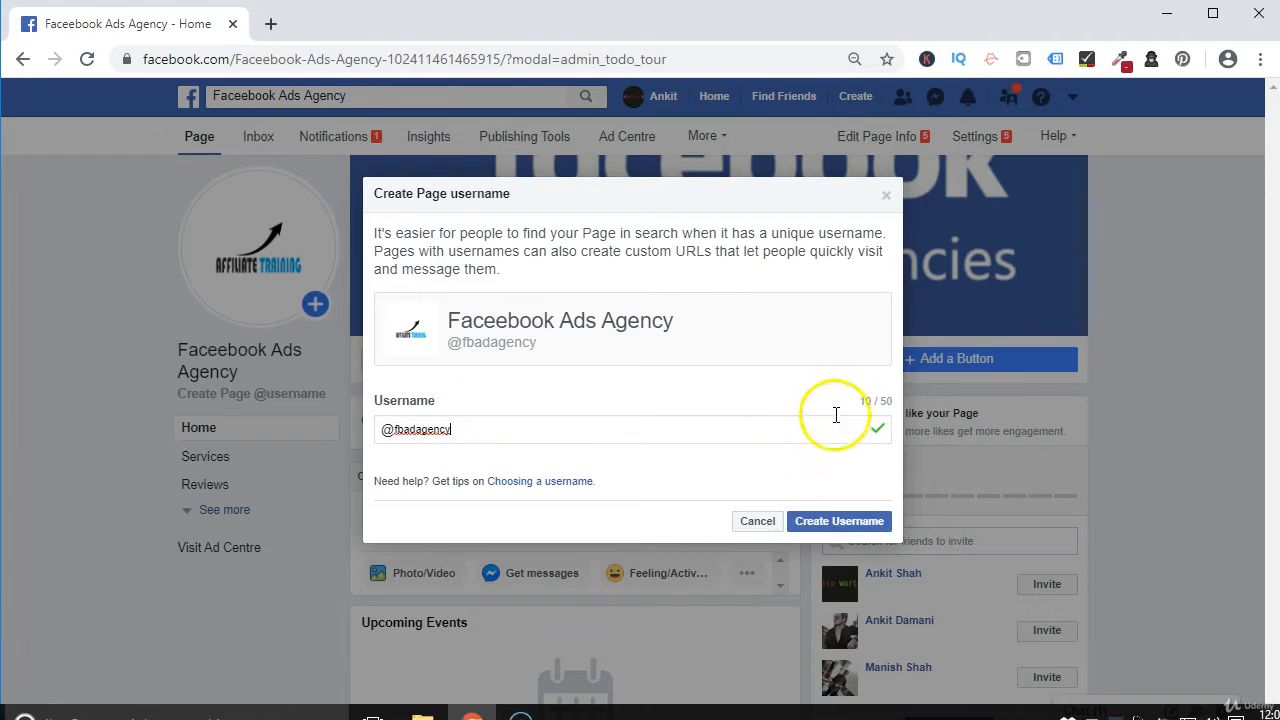
pyautogui.click(810, 528)
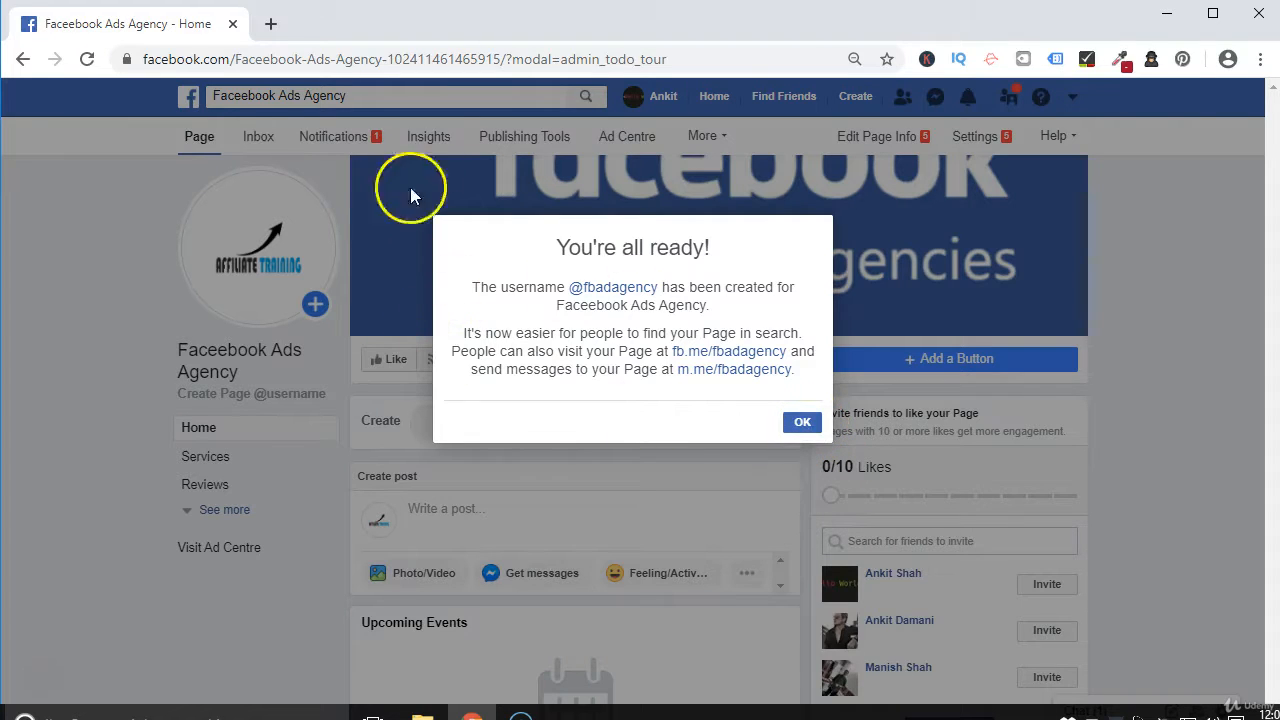
pyautogui.click(800, 432)
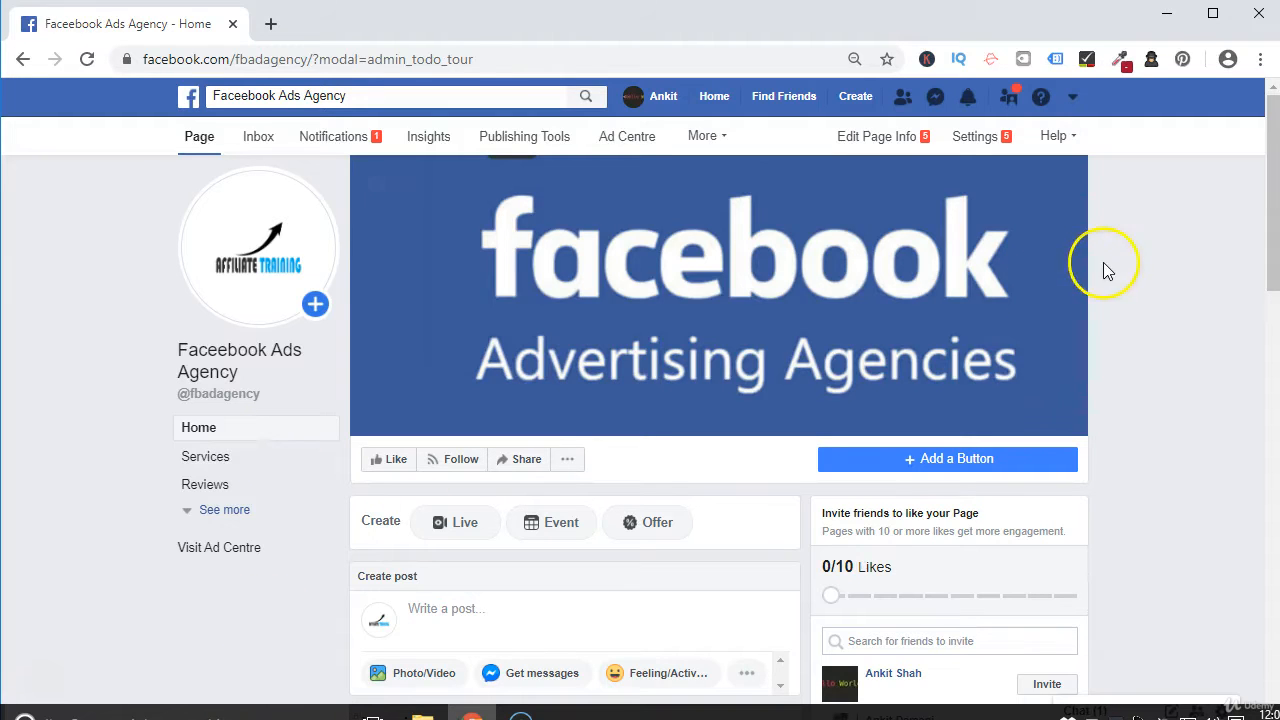
# - Open the Page's settings and look through the General options, from Page visibility to comment ranking
pyautogui.click(980, 138)
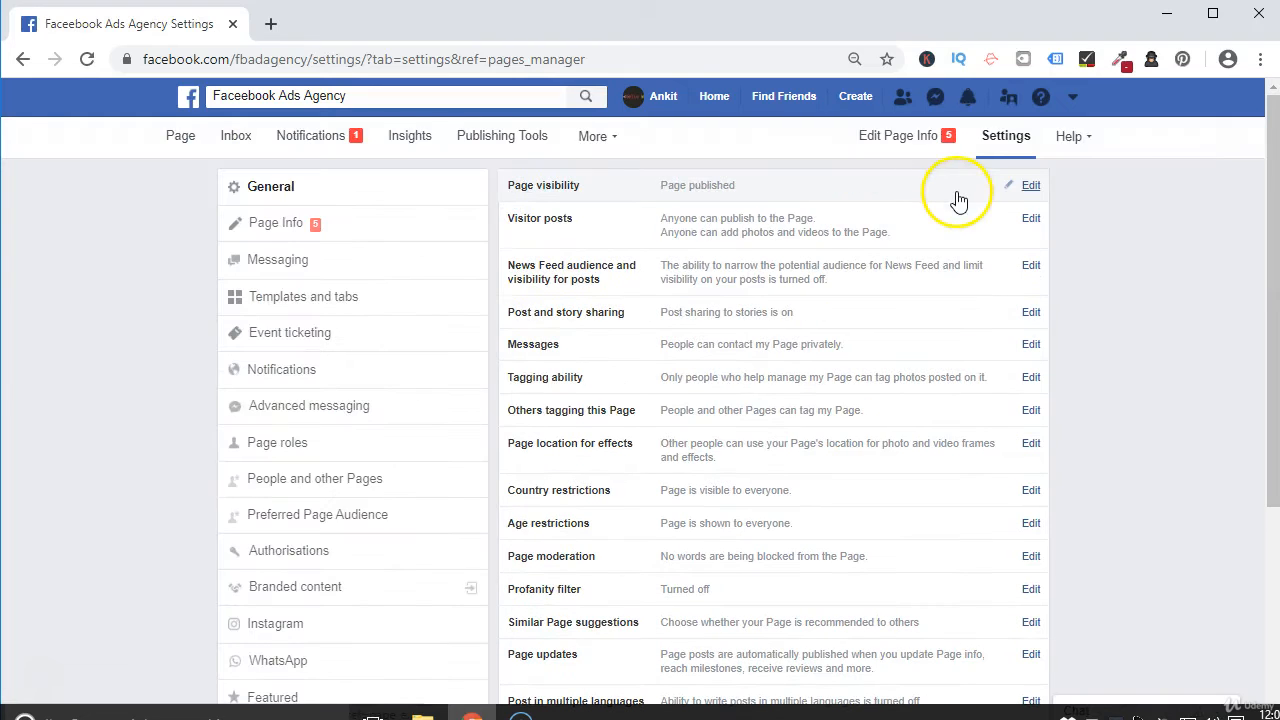
pyautogui.scroll(-1, 830, 335)
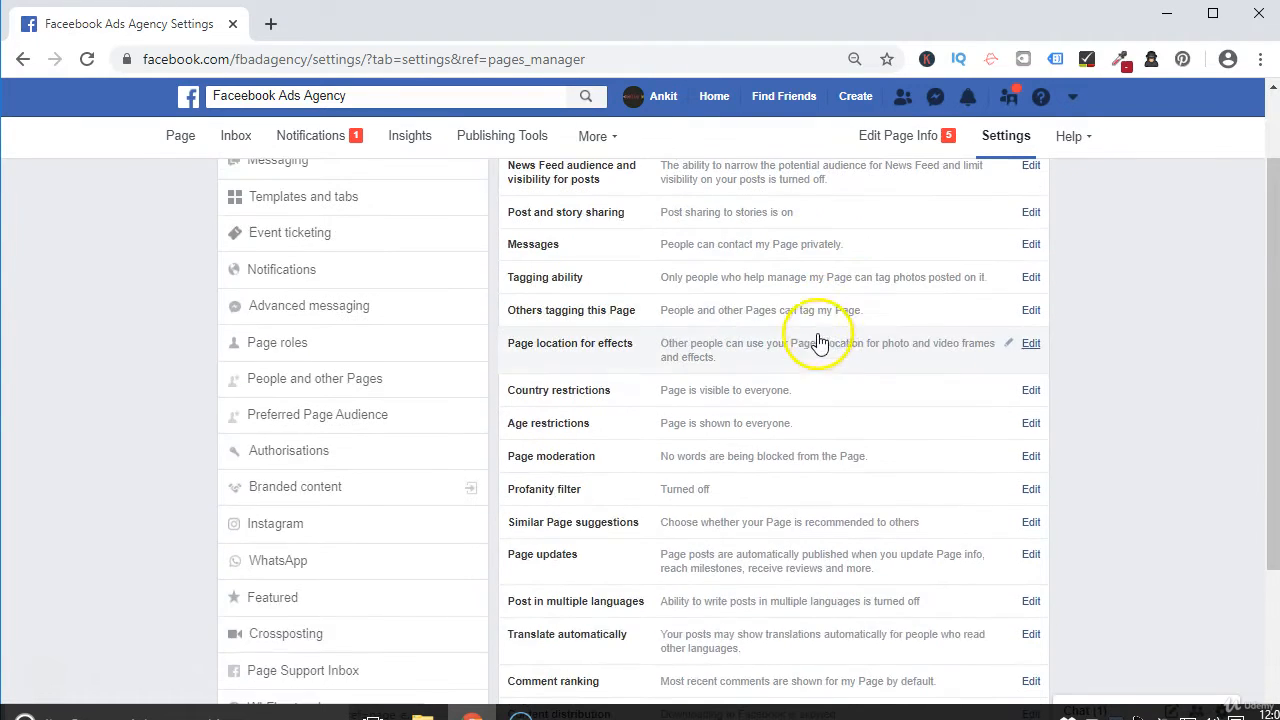
pyautogui.scroll(1, 837, 320)
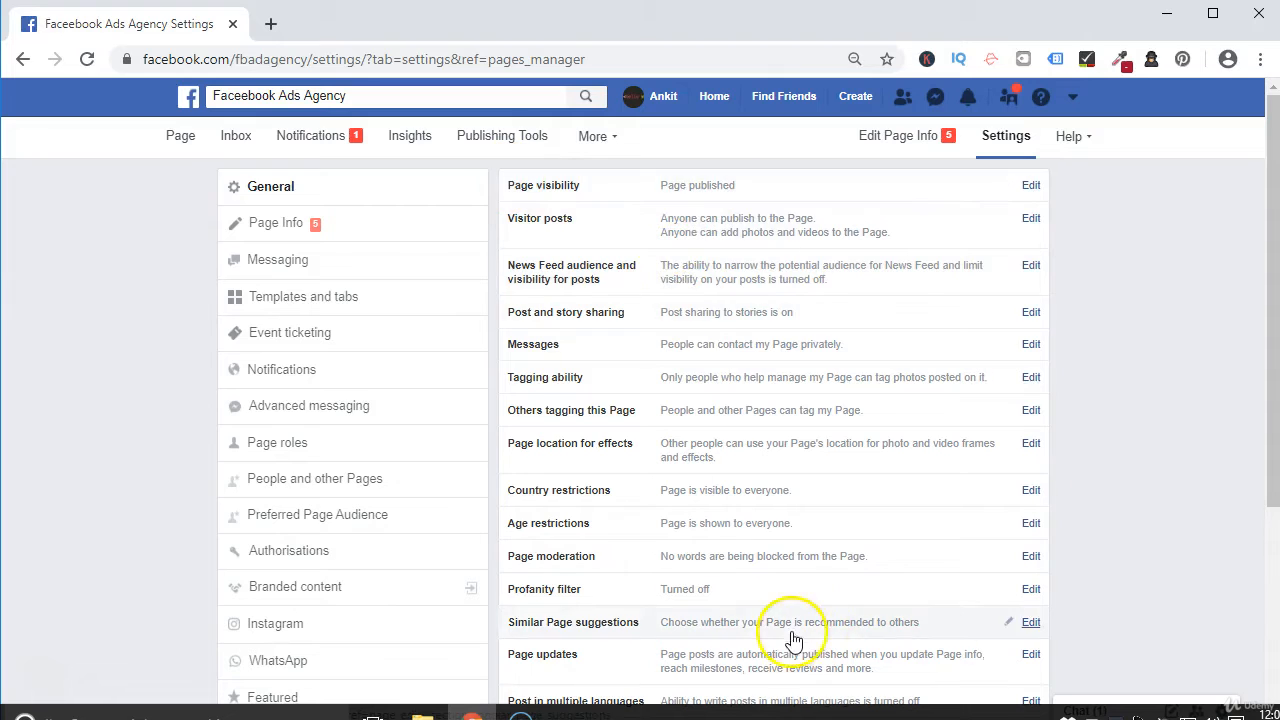
pyautogui.scroll(-3, 800, 620)
pyautogui.scroll(3, 808, 614)
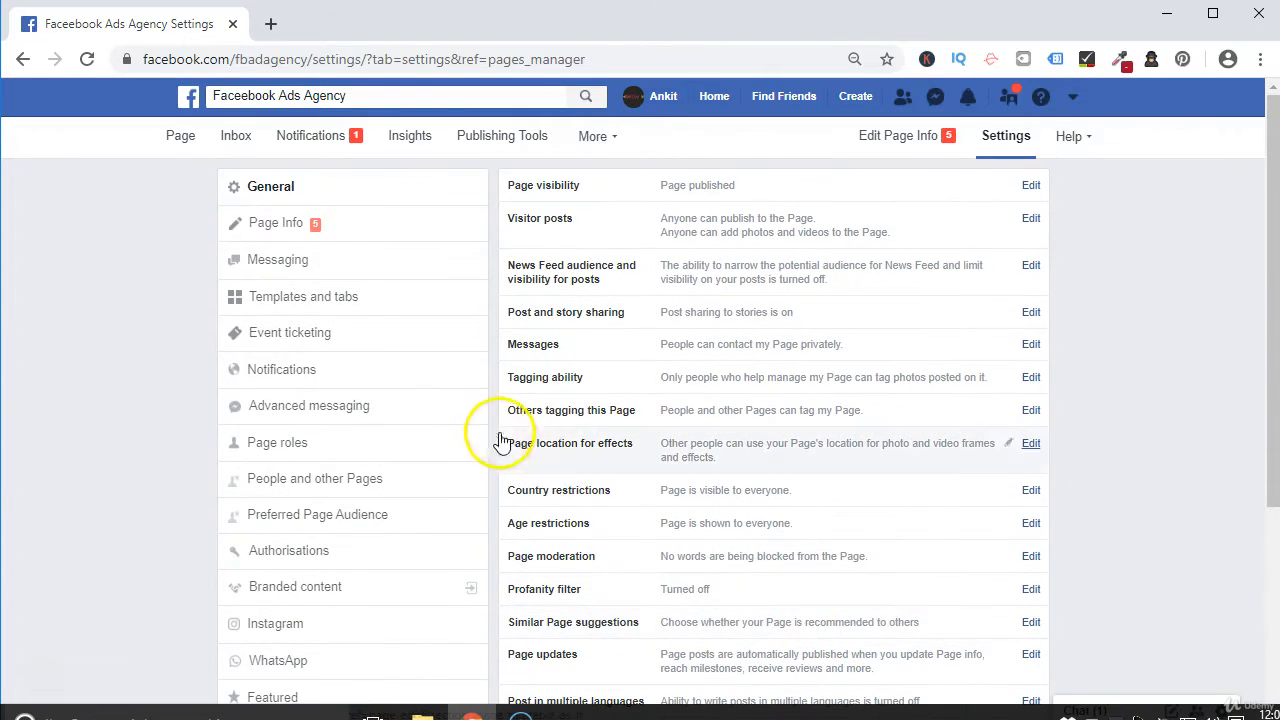
# - In the Page Info settings, enter the description "We provide marketing service and expert advice for your facebook ads"
pyautogui.click(291, 229)
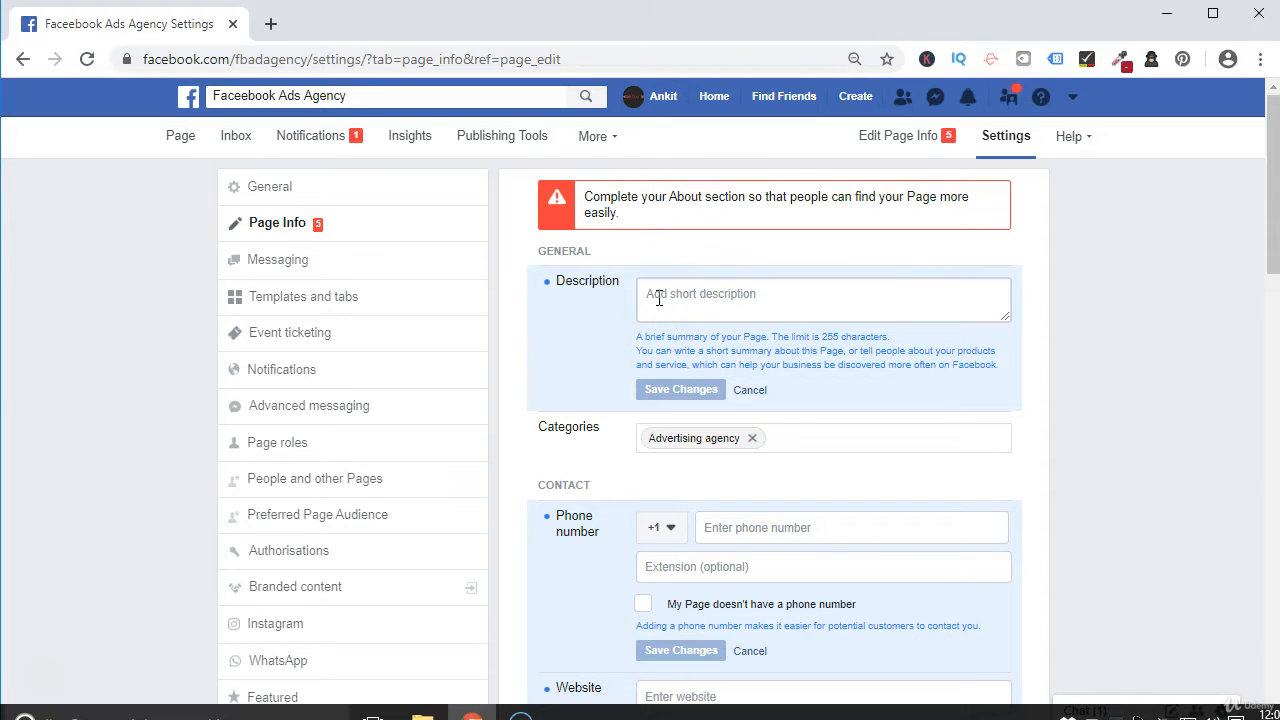
pyautogui.click(659, 298)
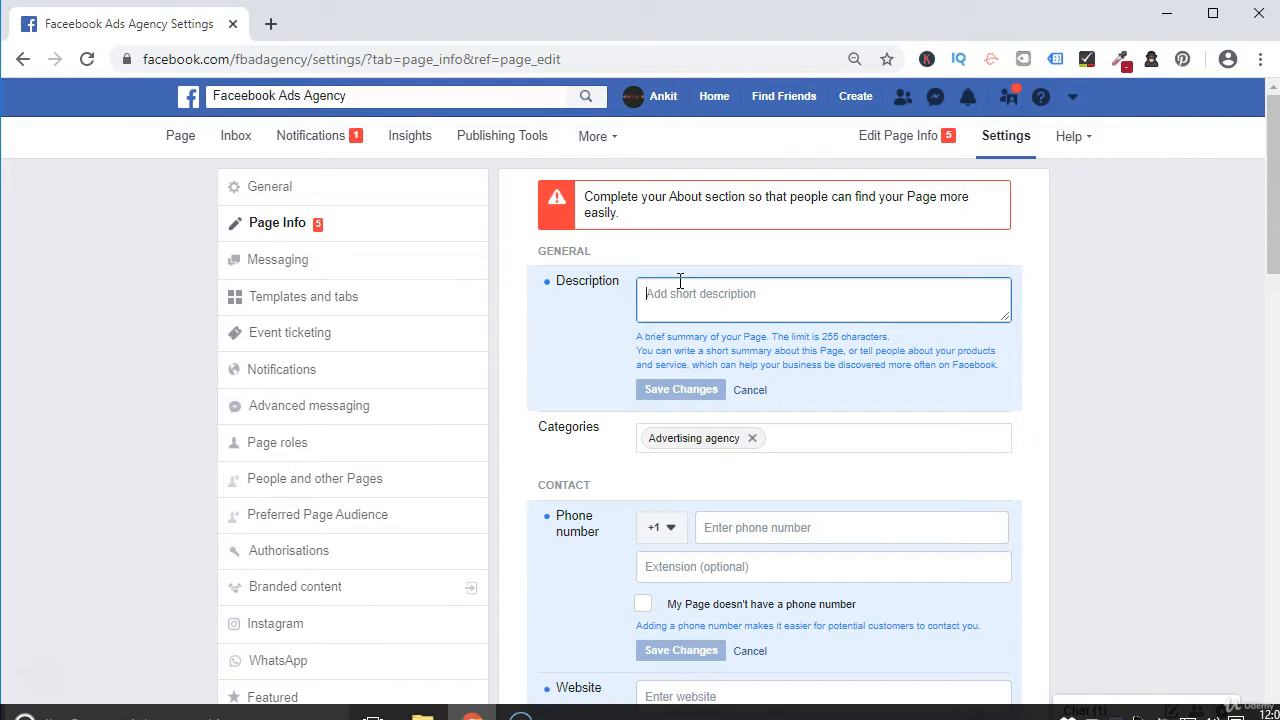
pyautogui.scroll(-2, 609, 505)
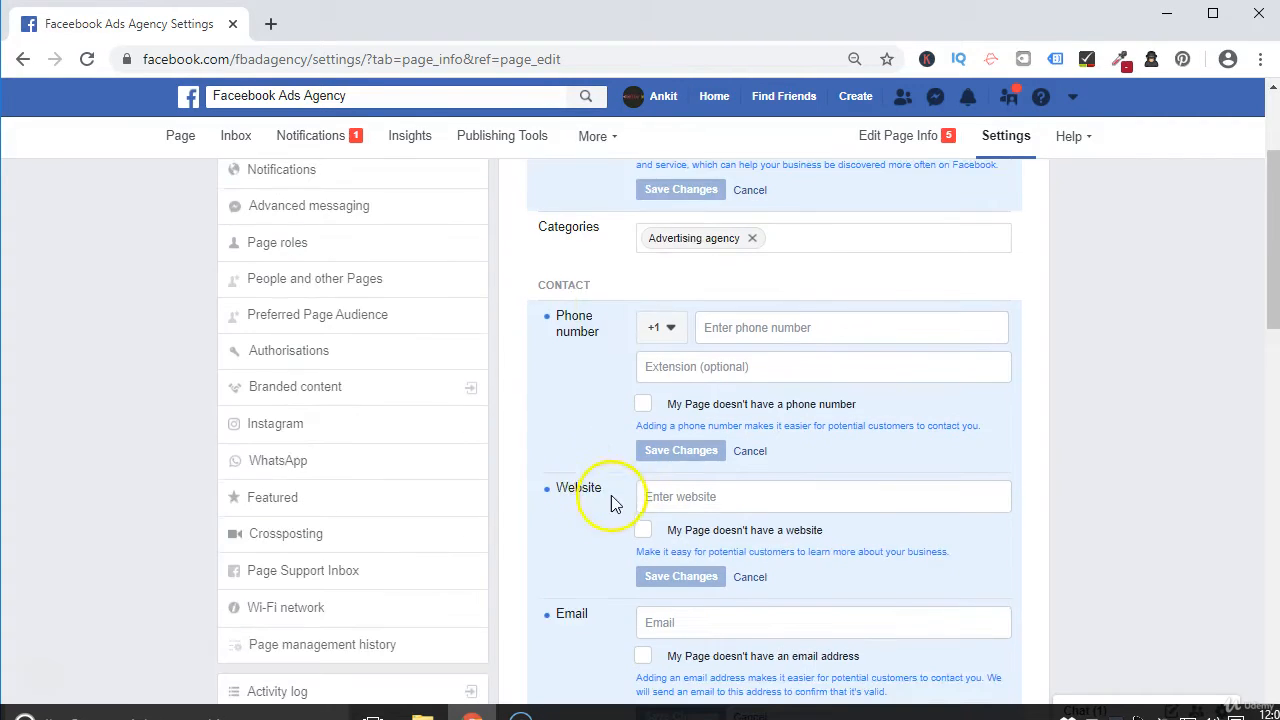
pyautogui.scroll(2, 581, 470)
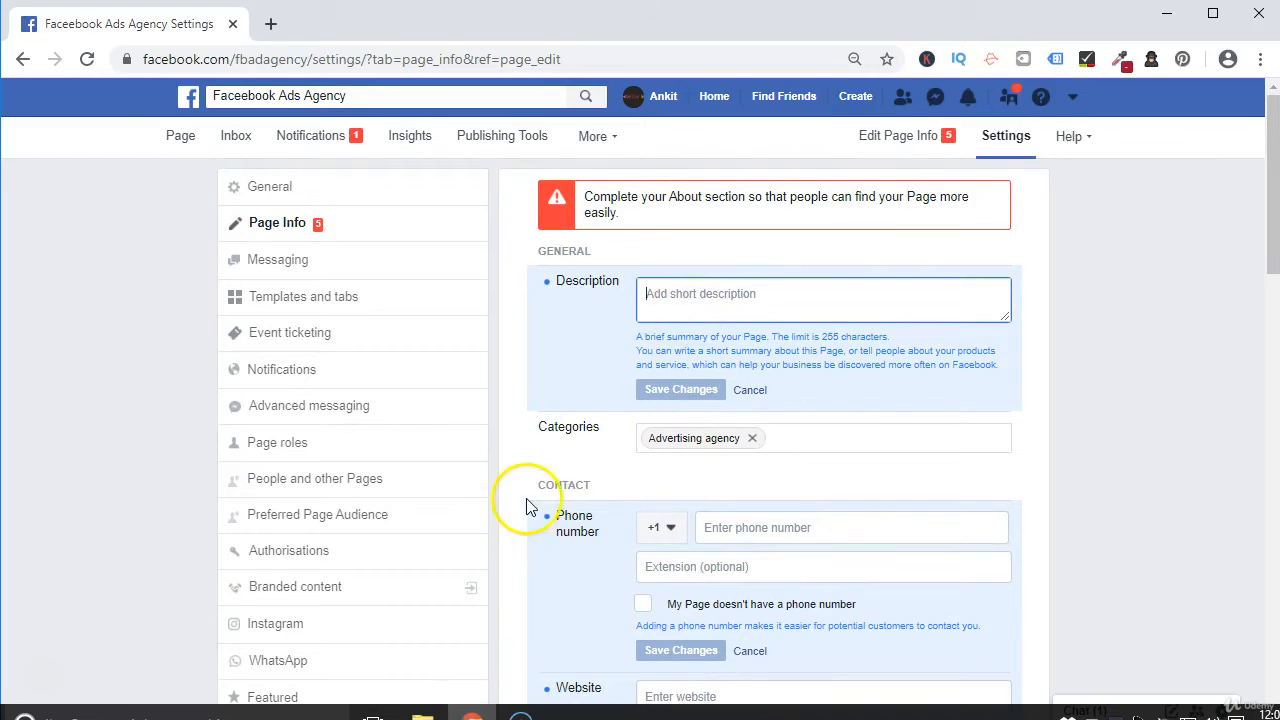
pyautogui.scroll(-2, 523, 491)
pyautogui.scroll(-3, 528, 490)
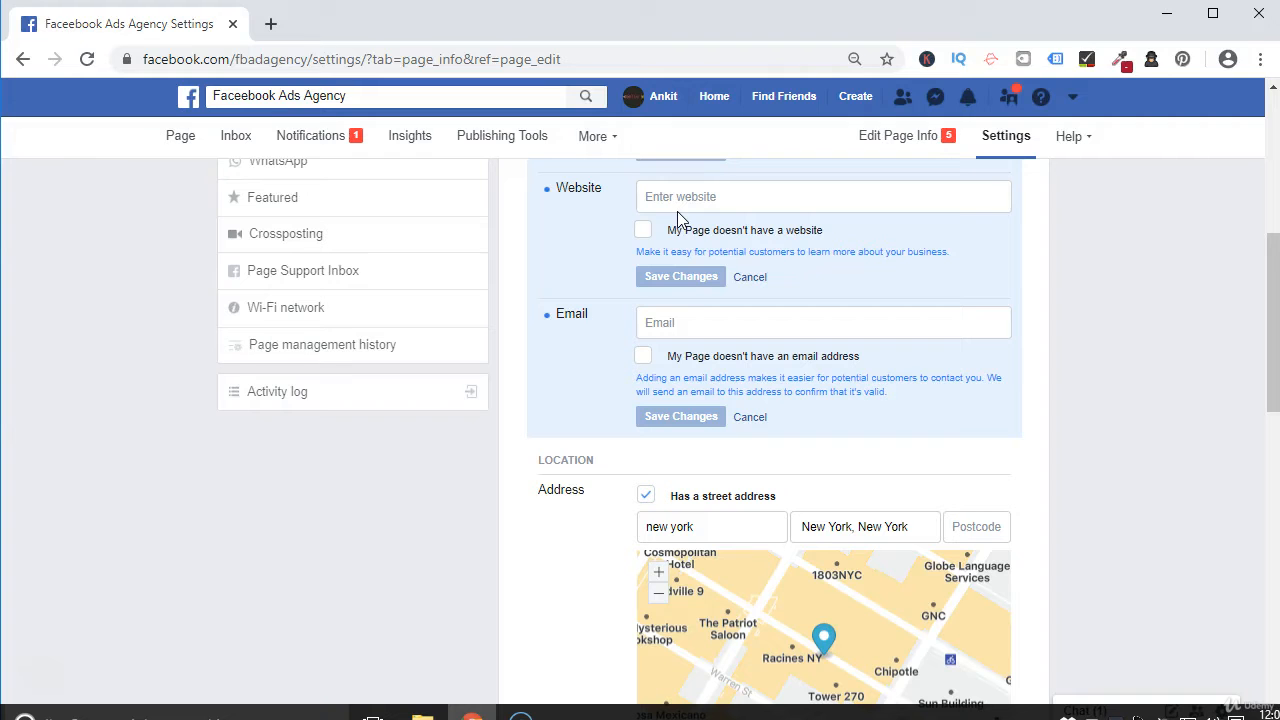
pyautogui.scroll(5, 678, 211)
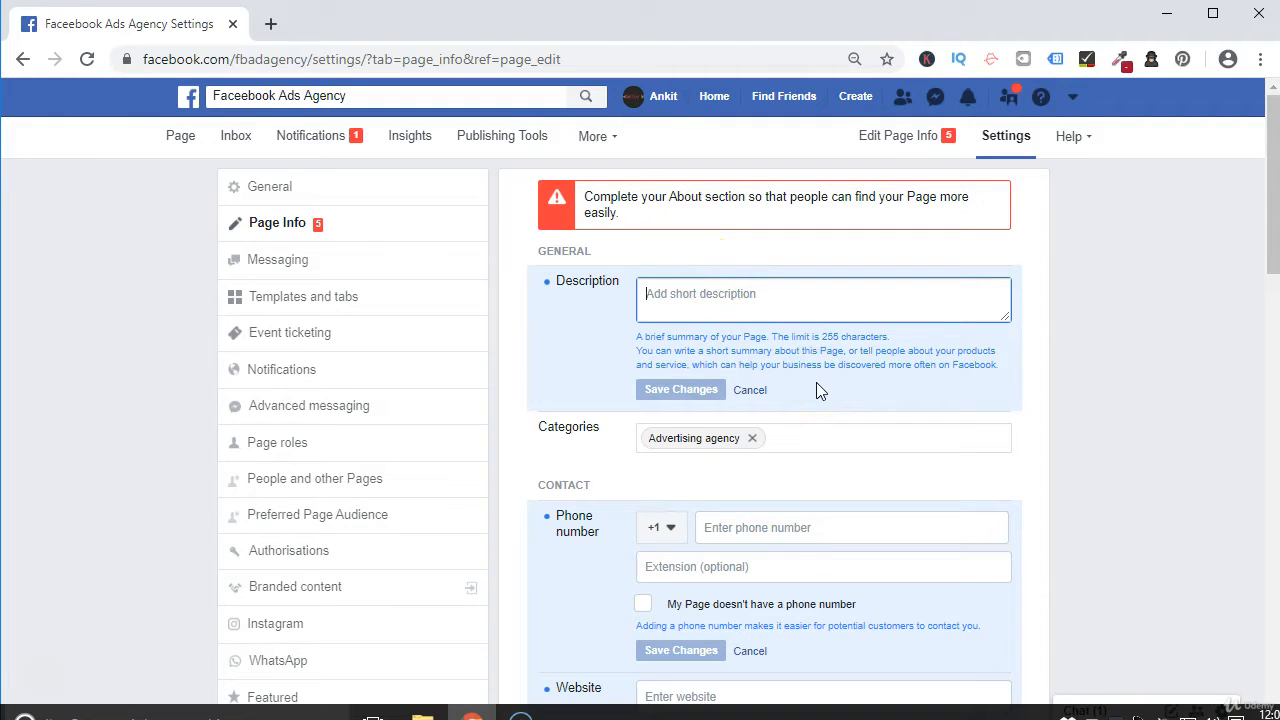
pyautogui.write('We')
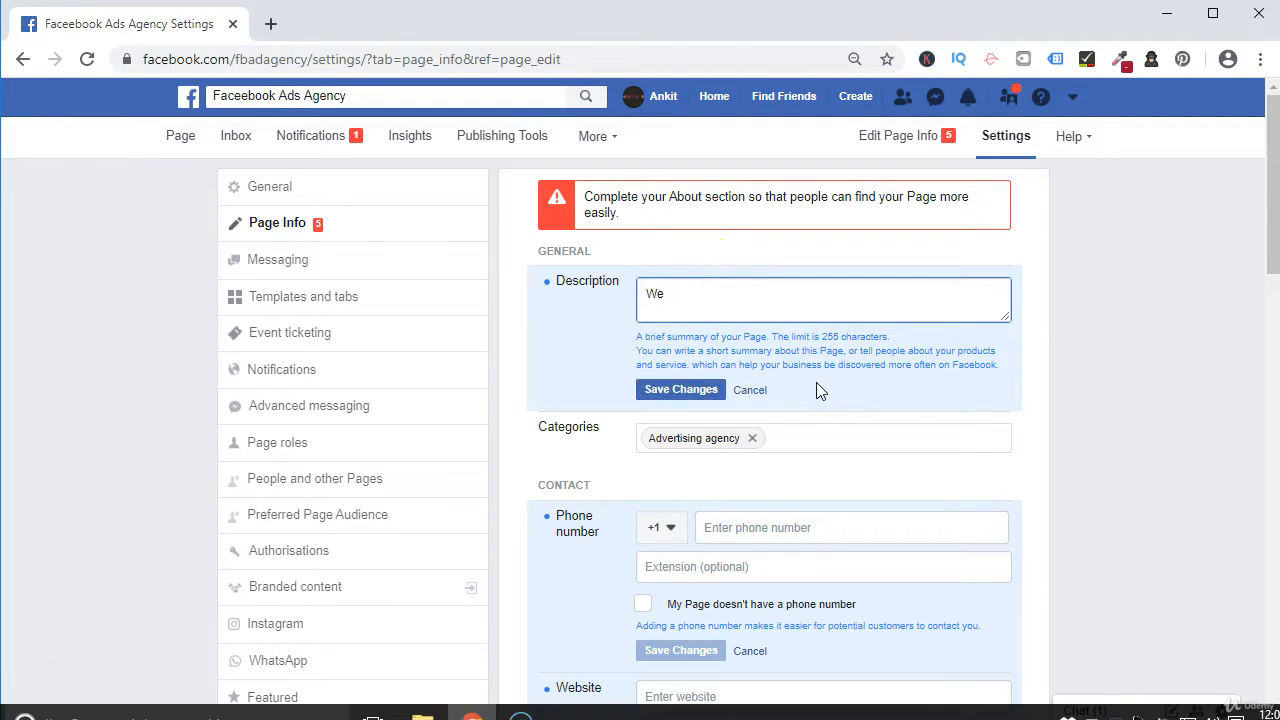
pyautogui.write(' provide marketing servie')
pyautogui.press('BackSpace')
pyautogui.write('c')
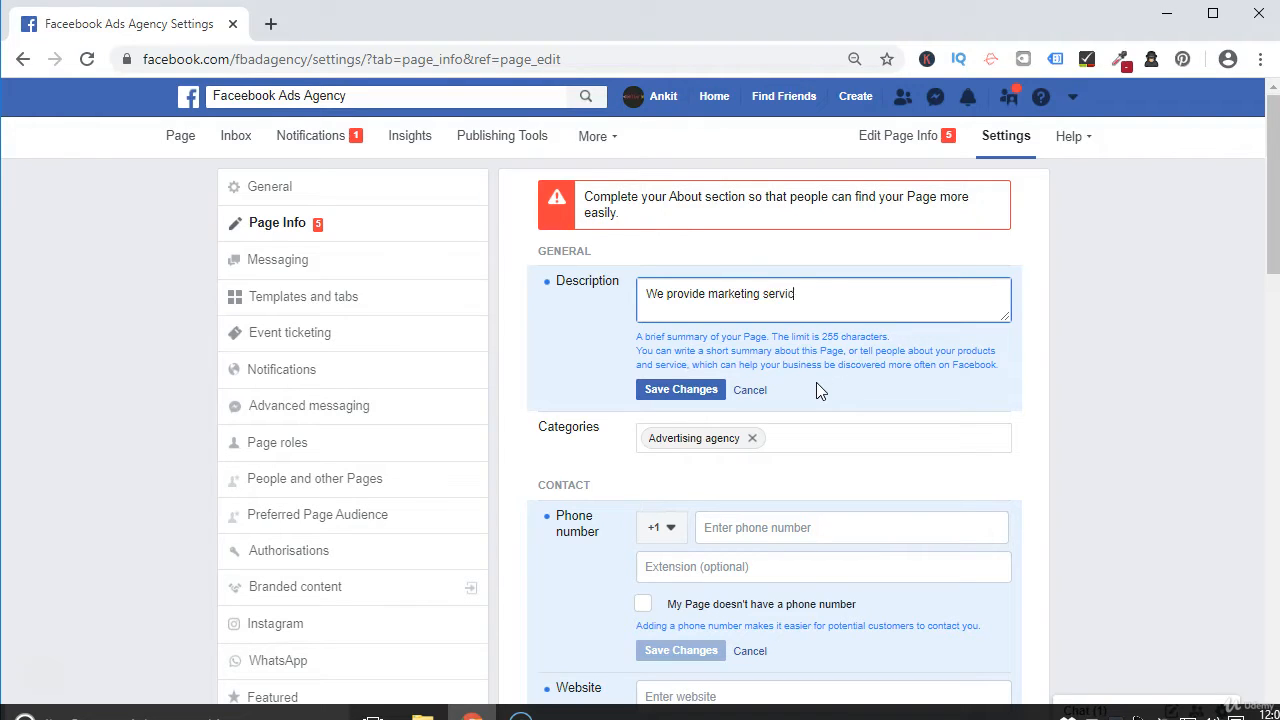
pyautogui.write('e and expert advice for your ')
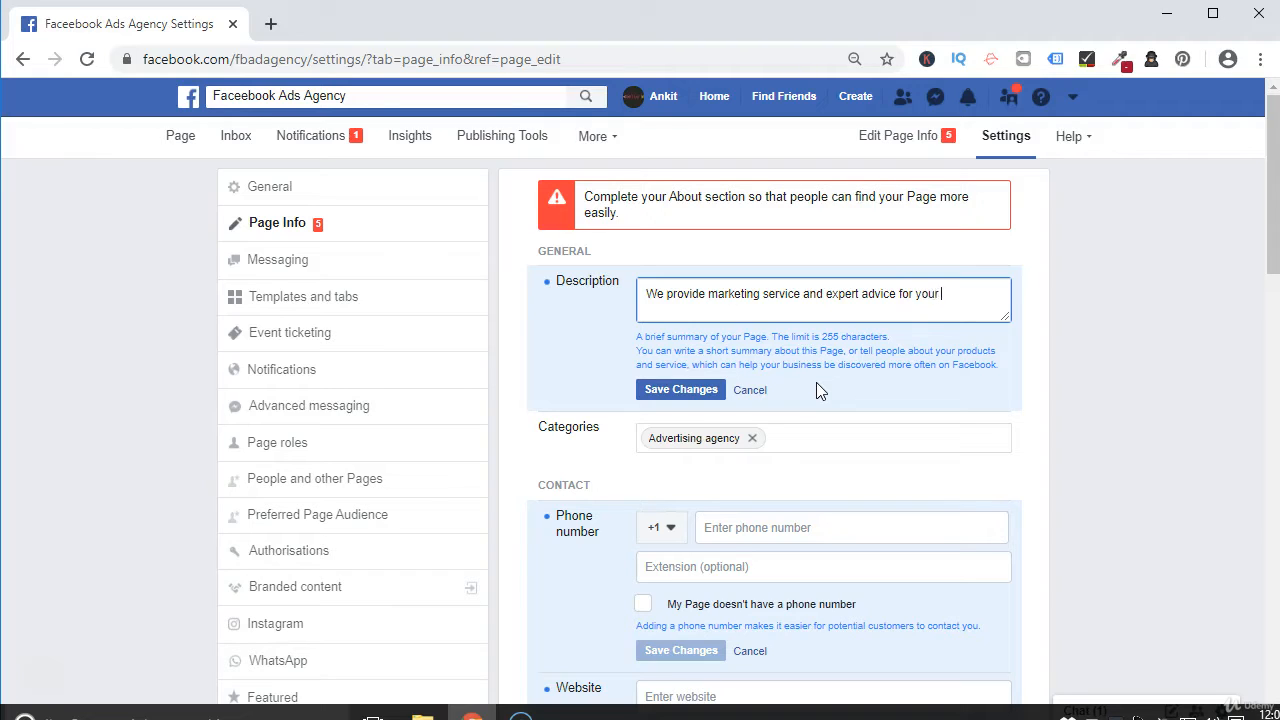
pyautogui.write('facebook ads')
# - Review the remaining Page Info fields, including phone number, website, email, address, opening hours, impressum, price range and privacy policy
pyautogui.scroll(-2, 686, 313)
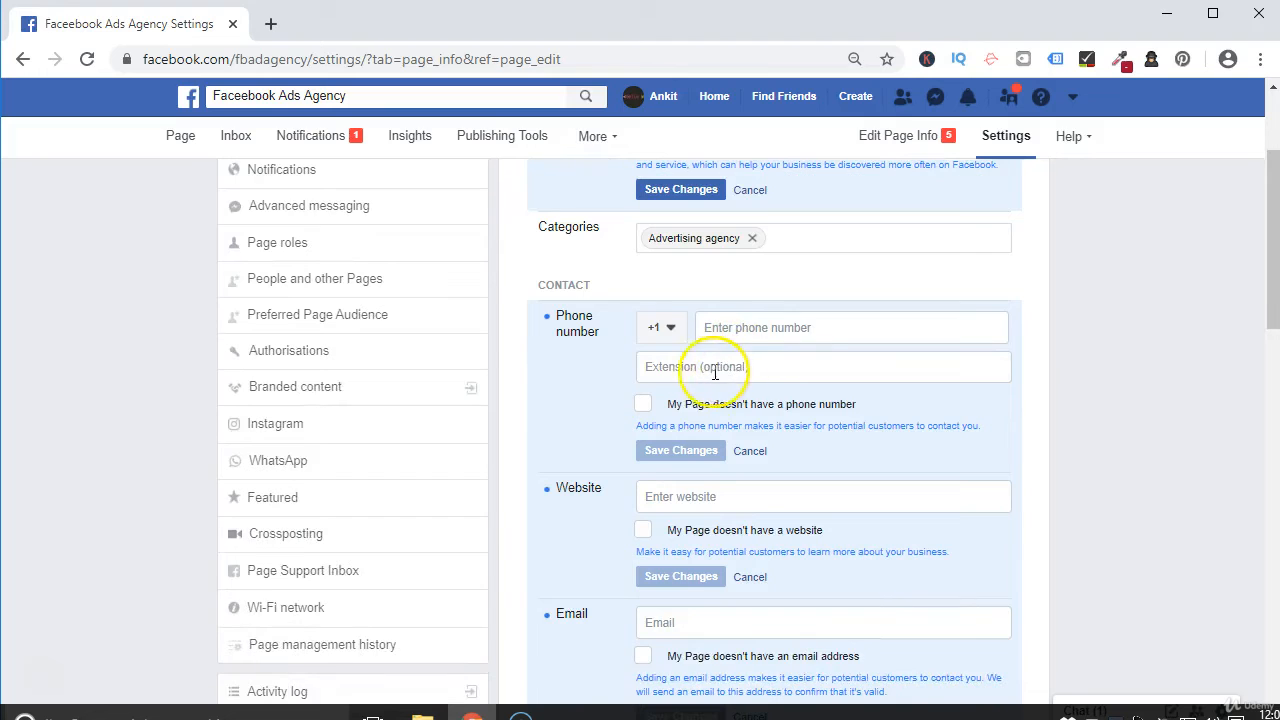
pyautogui.scroll(-2, 714, 391)
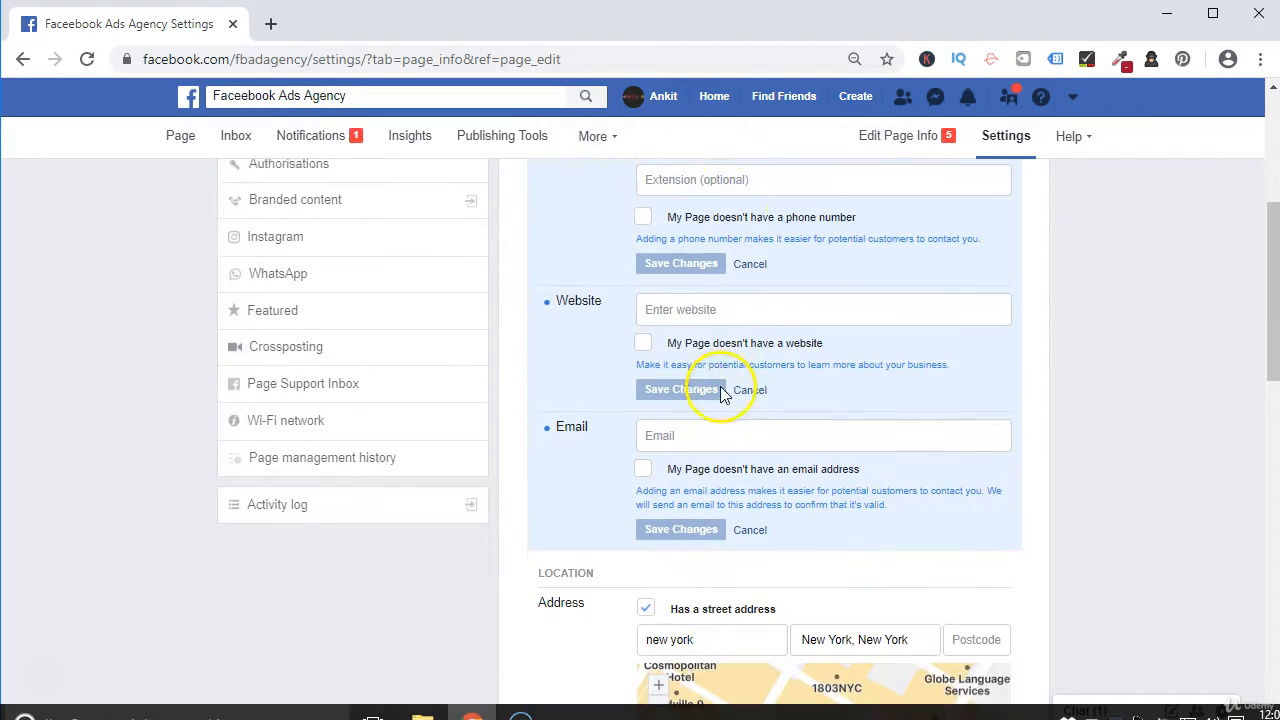
pyautogui.scroll(3, 709, 435)
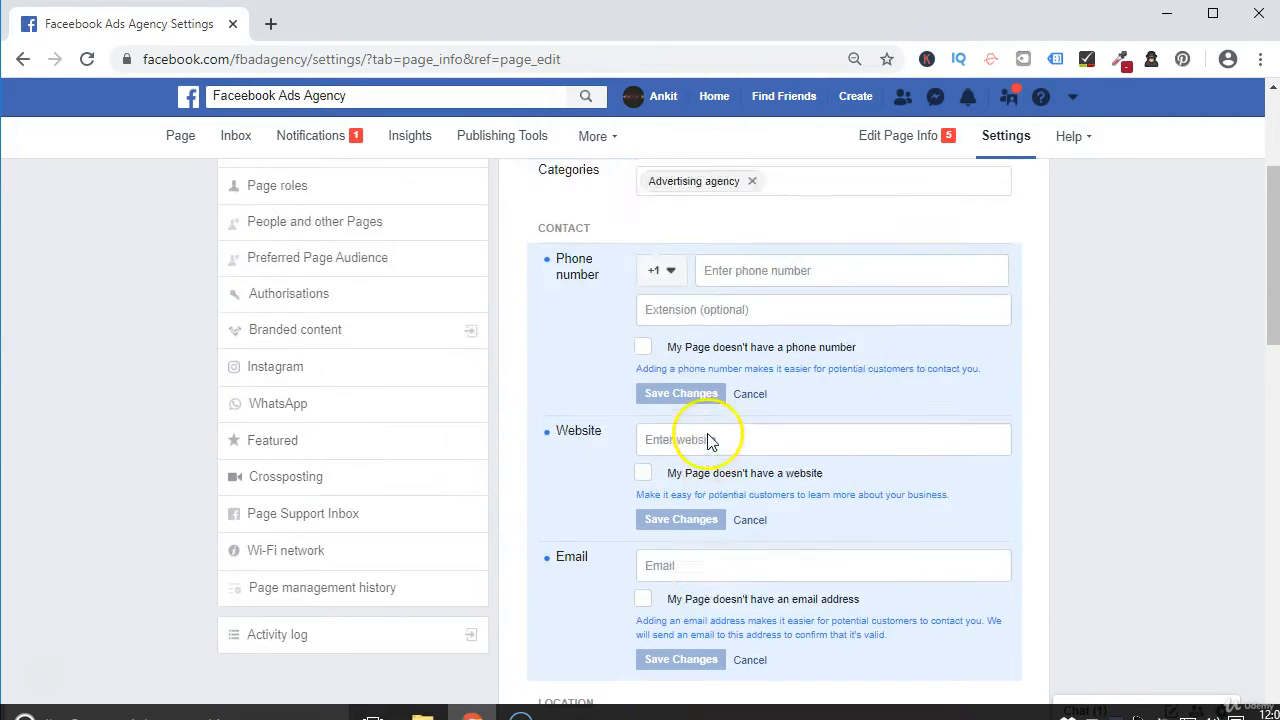
pyautogui.scroll(-2, 929, 523)
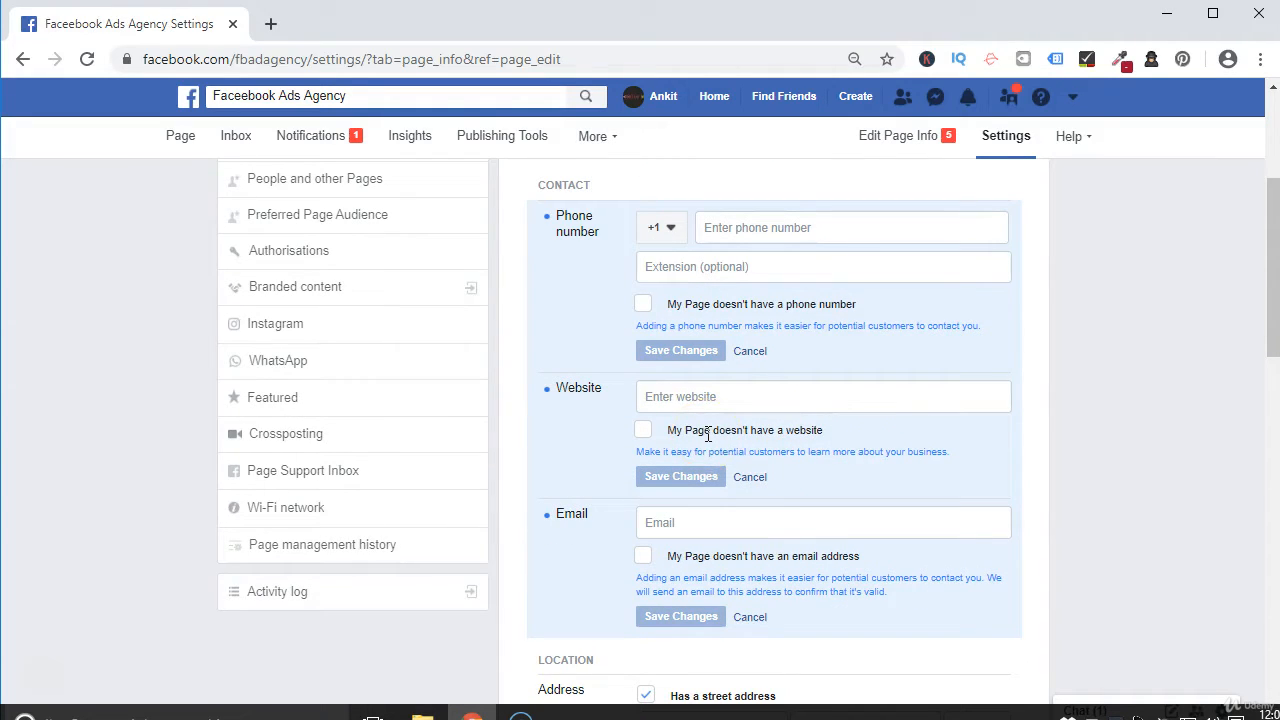
pyautogui.scroll(3, 708, 435)
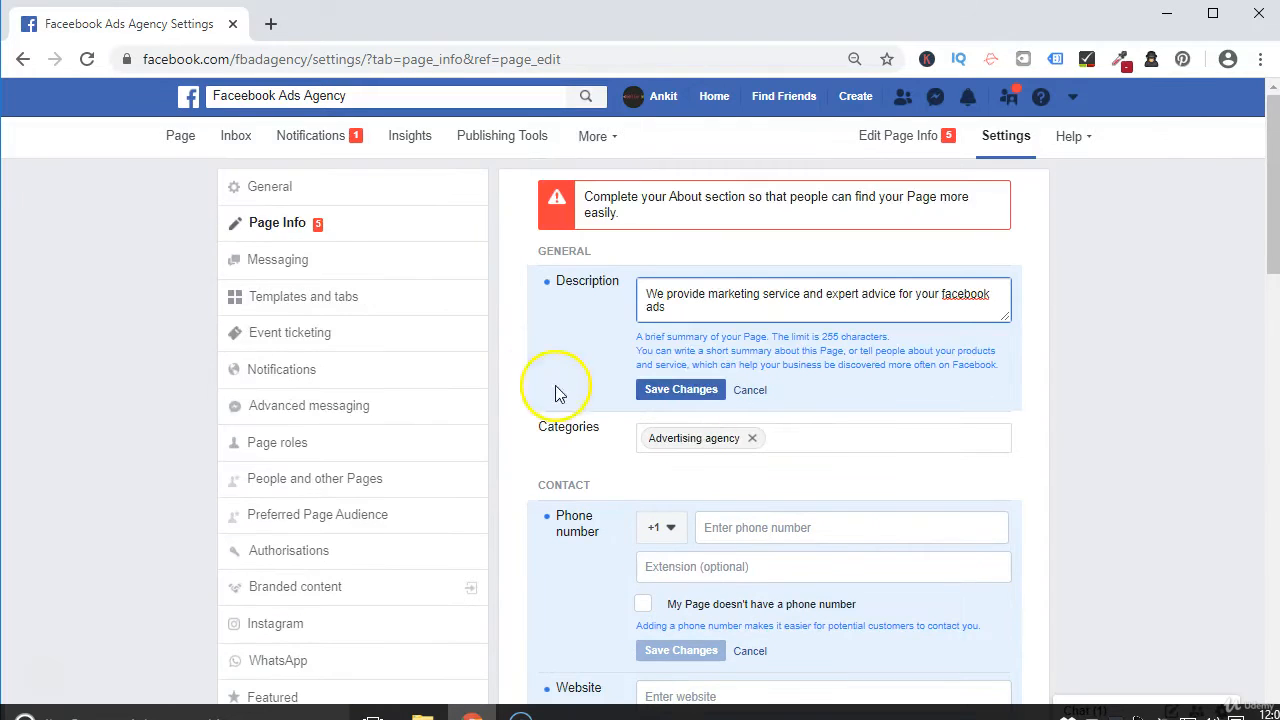
pyautogui.scroll(-3, 808, 572)
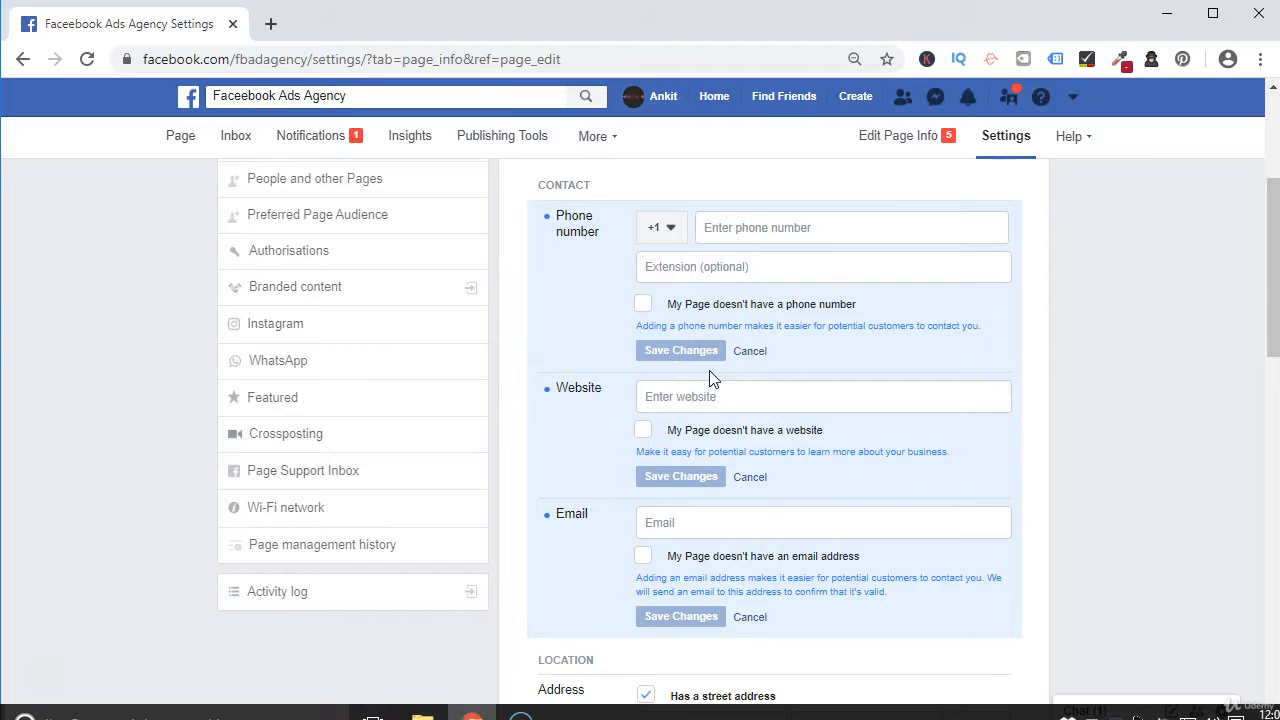
pyautogui.scroll(-8, 710, 378)
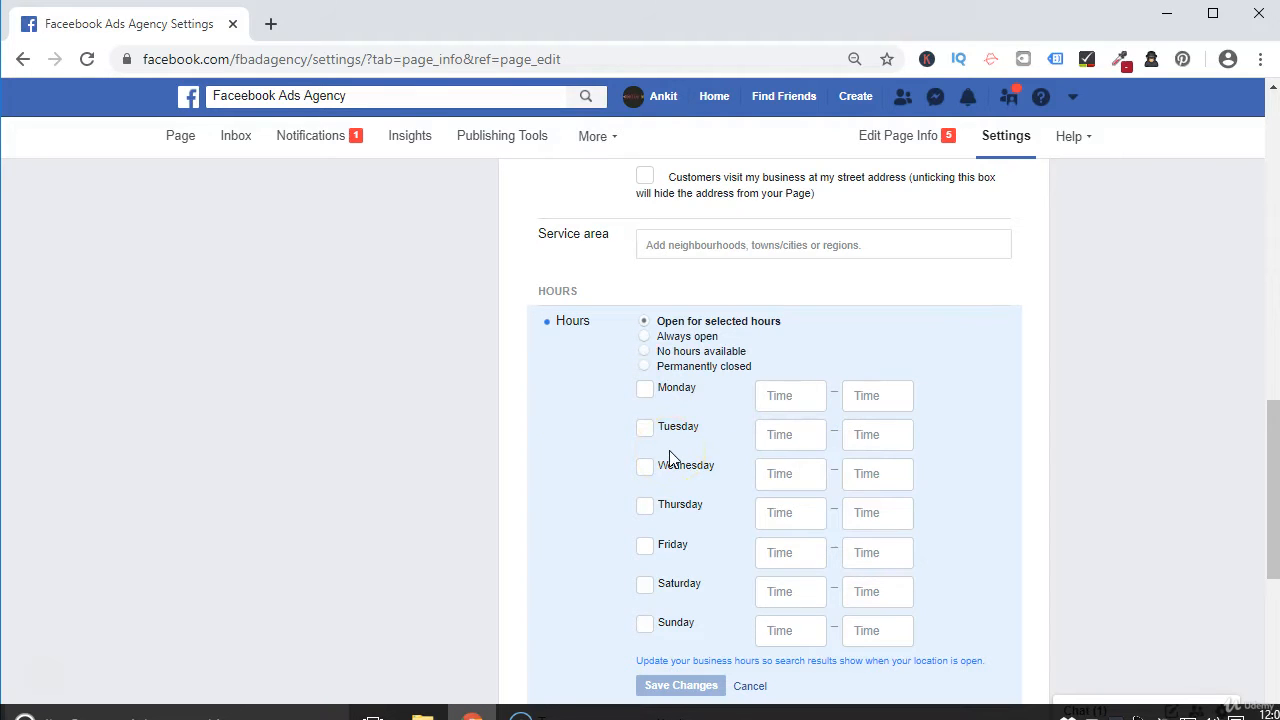
pyautogui.scroll(-2, 670, 458)
pyautogui.scroll(-3, 670, 458)
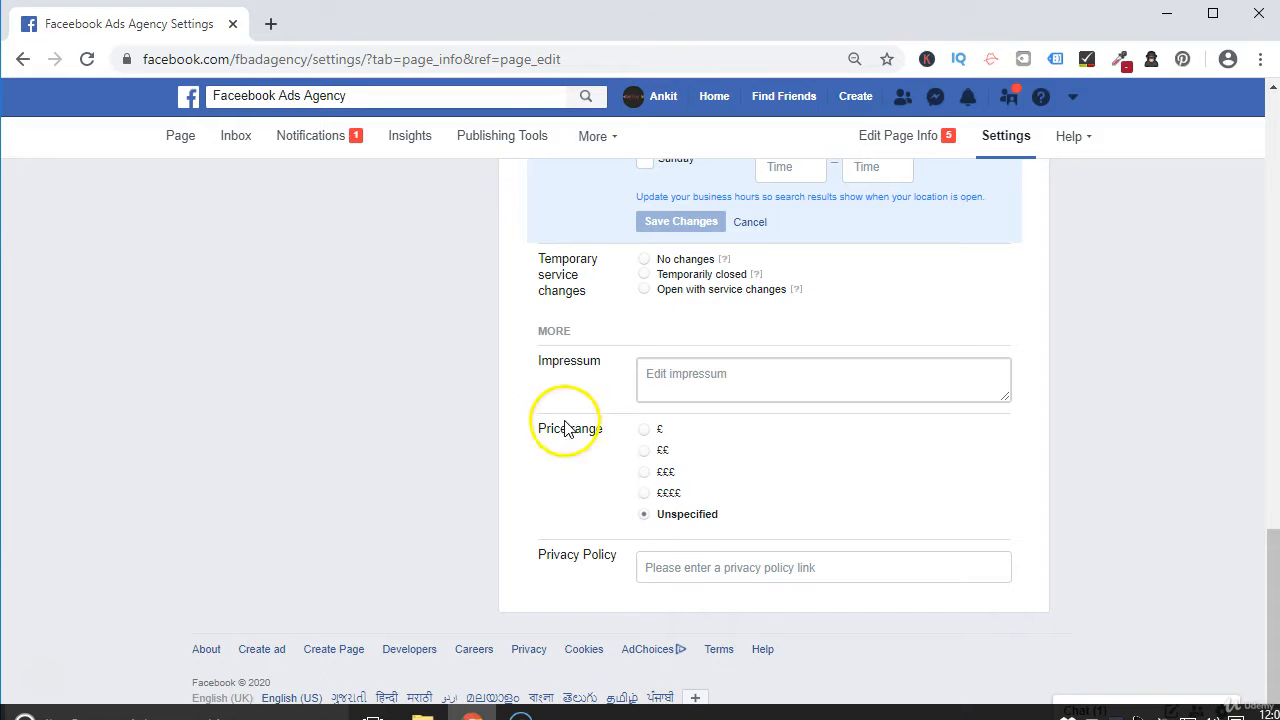
pyautogui.scroll(8, 363, 417)
pyautogui.scroll(6, 363, 417)
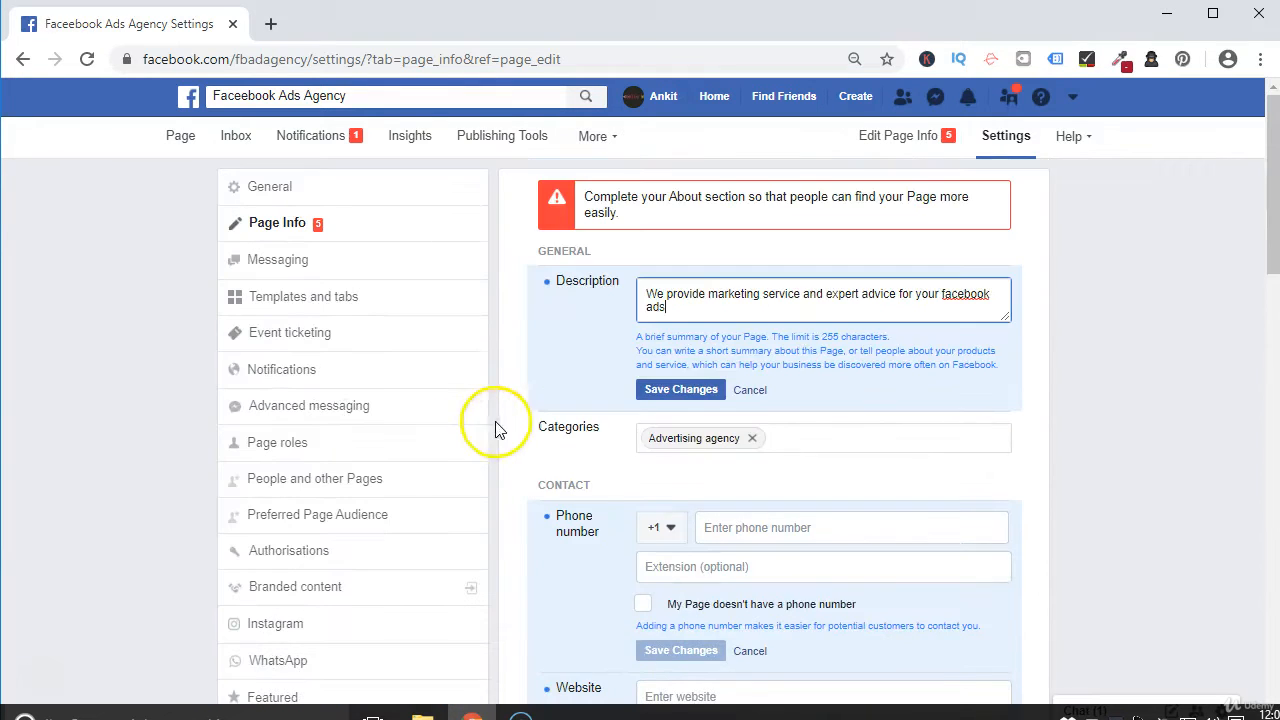
# - Open the Messaging settings and look over the general and Messenger conversation options
pyautogui.click(276, 264)
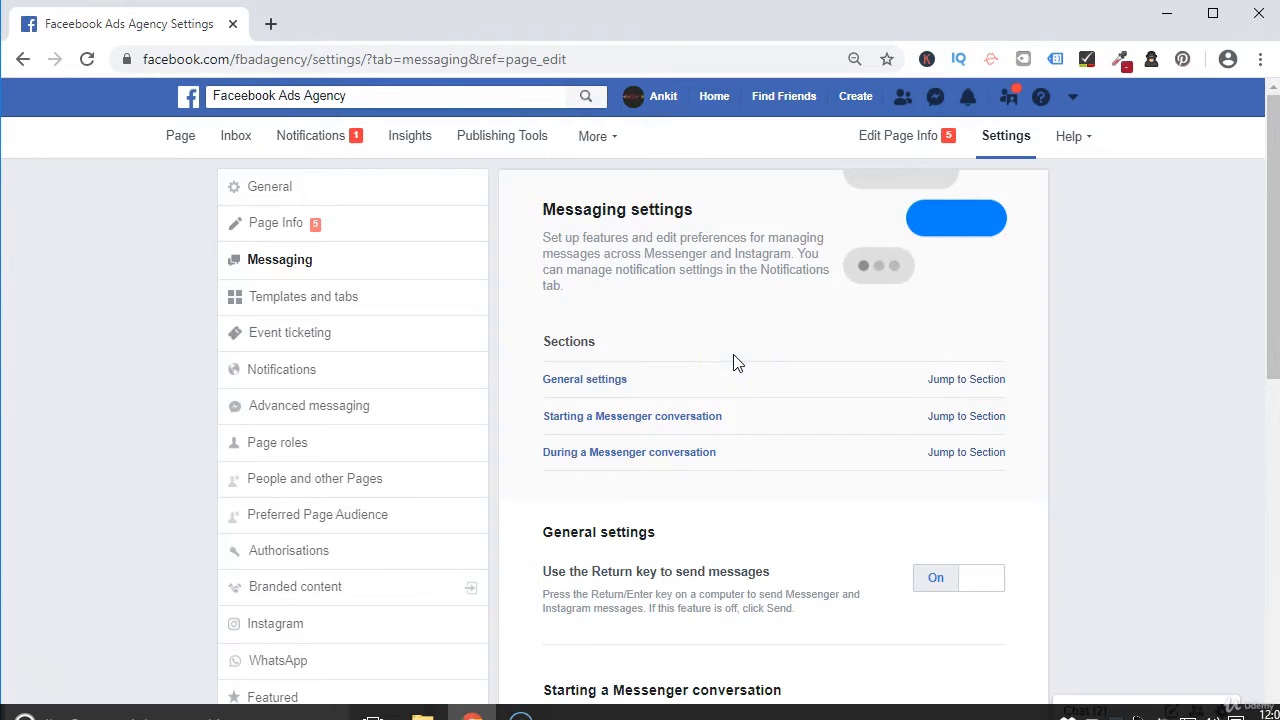
pyautogui.scroll(-2, 734, 400)
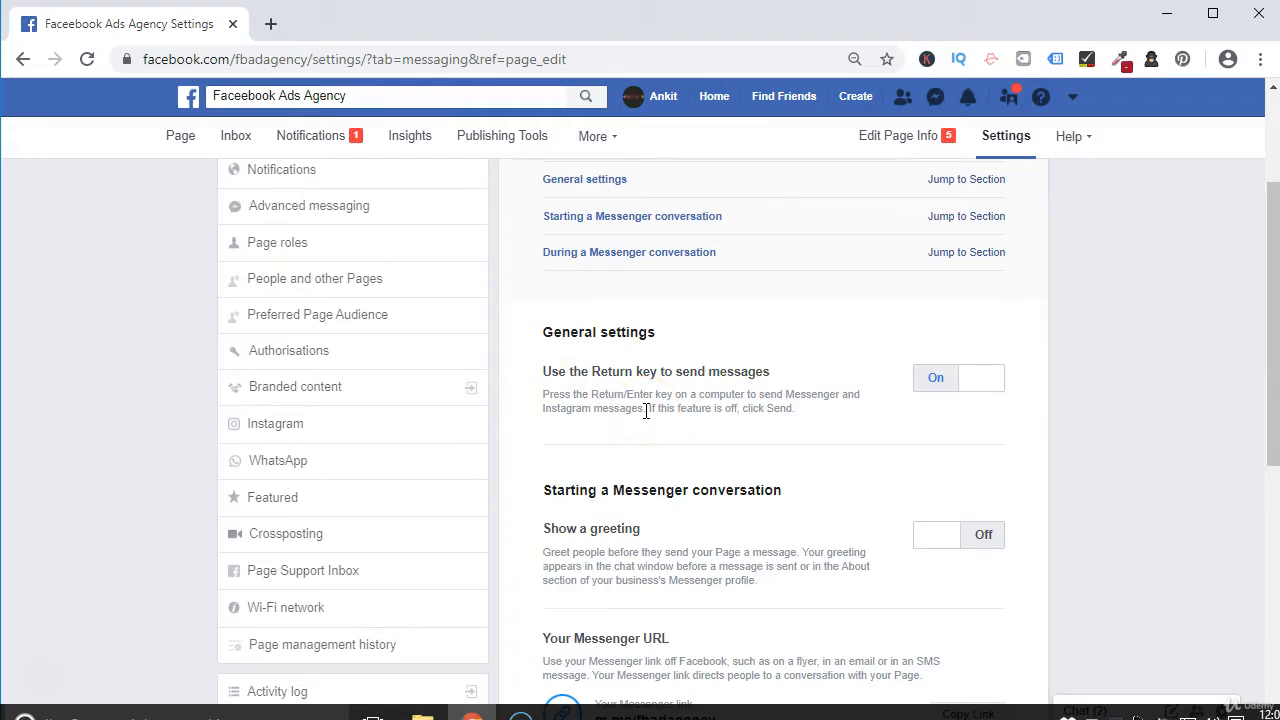
pyautogui.scroll(2, 646, 410)
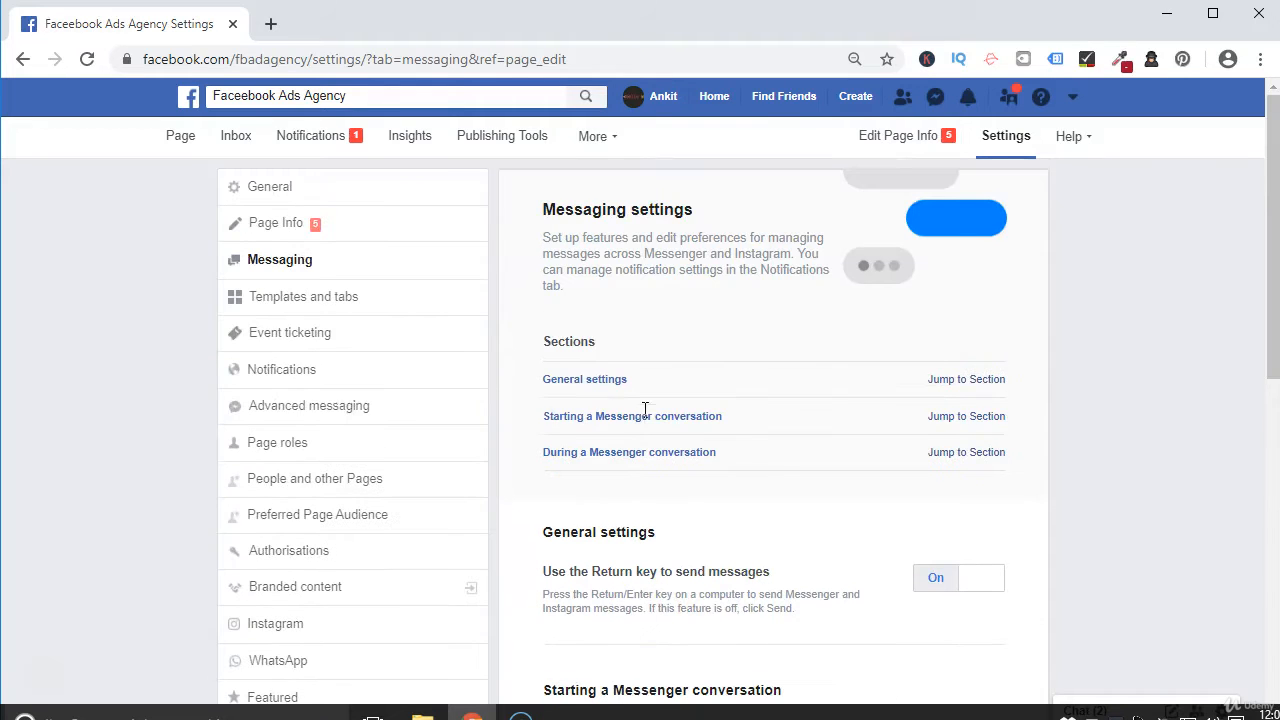
# - Open the Templates and tabs settings and look through the current template and the list of Page tabs
pyautogui.click(292, 310)
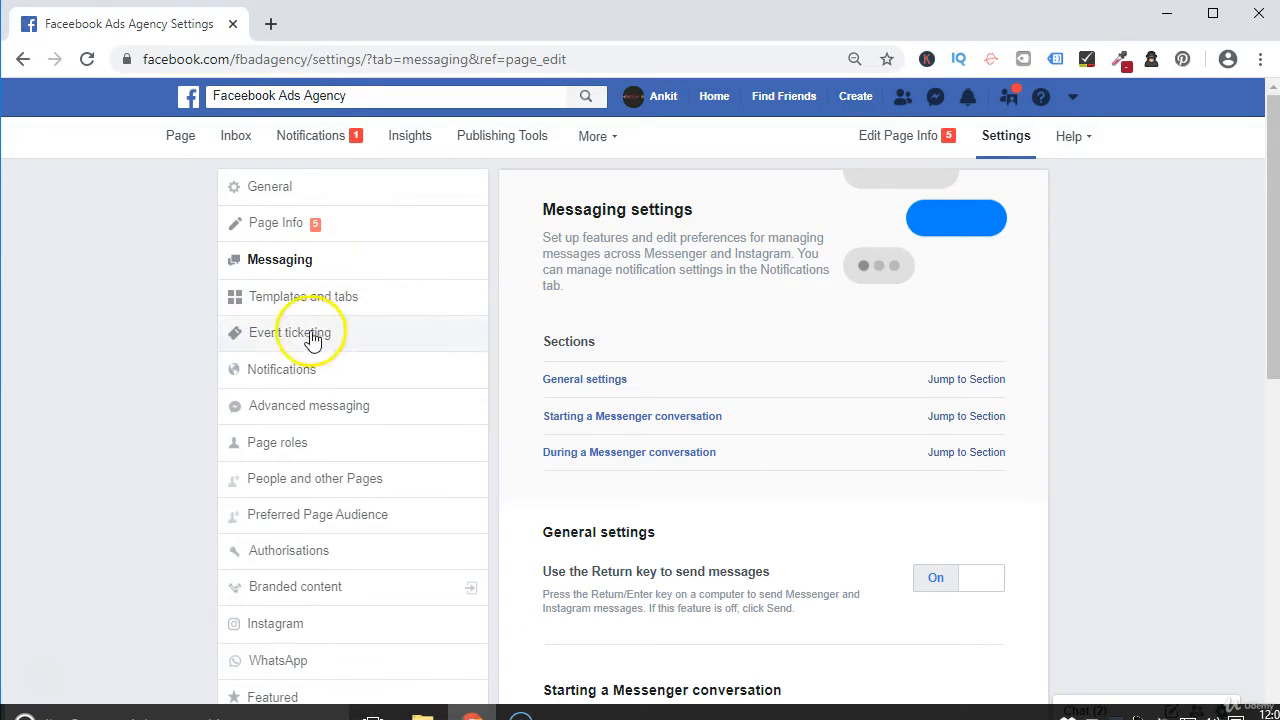
pyautogui.click(297, 303)
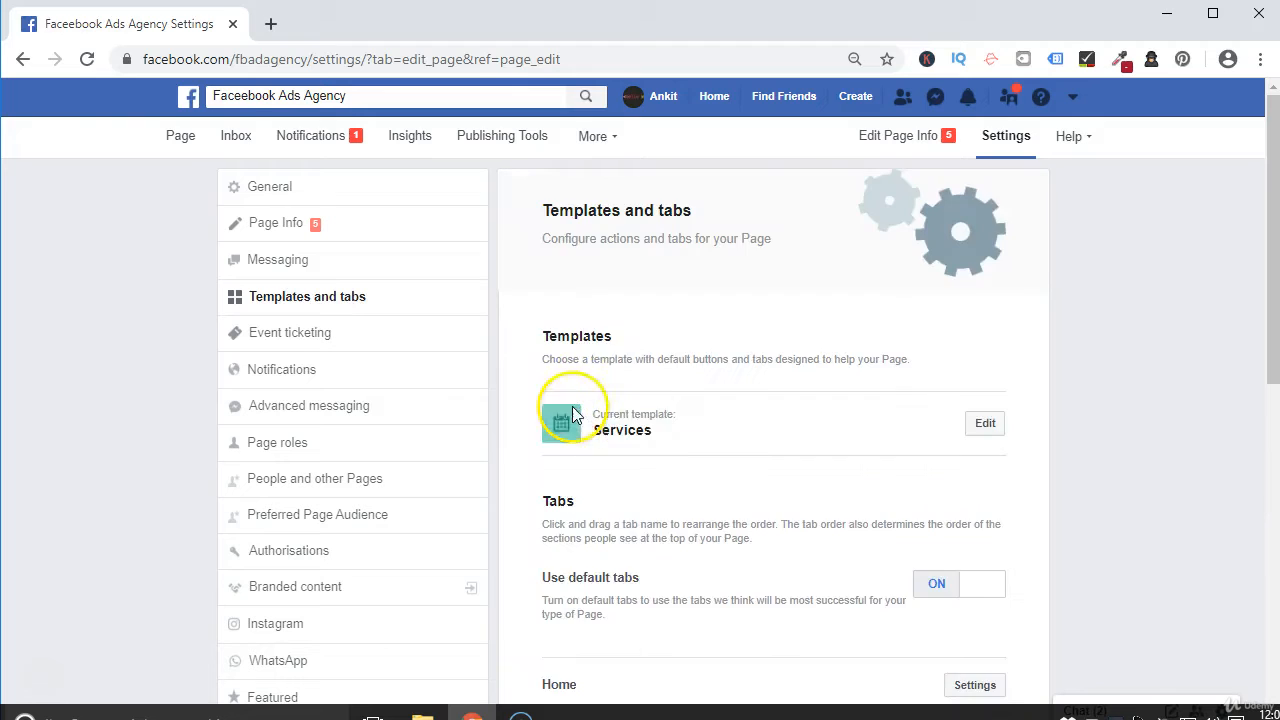
pyautogui.scroll(-5, 611, 509)
pyautogui.scroll(-2, 611, 500)
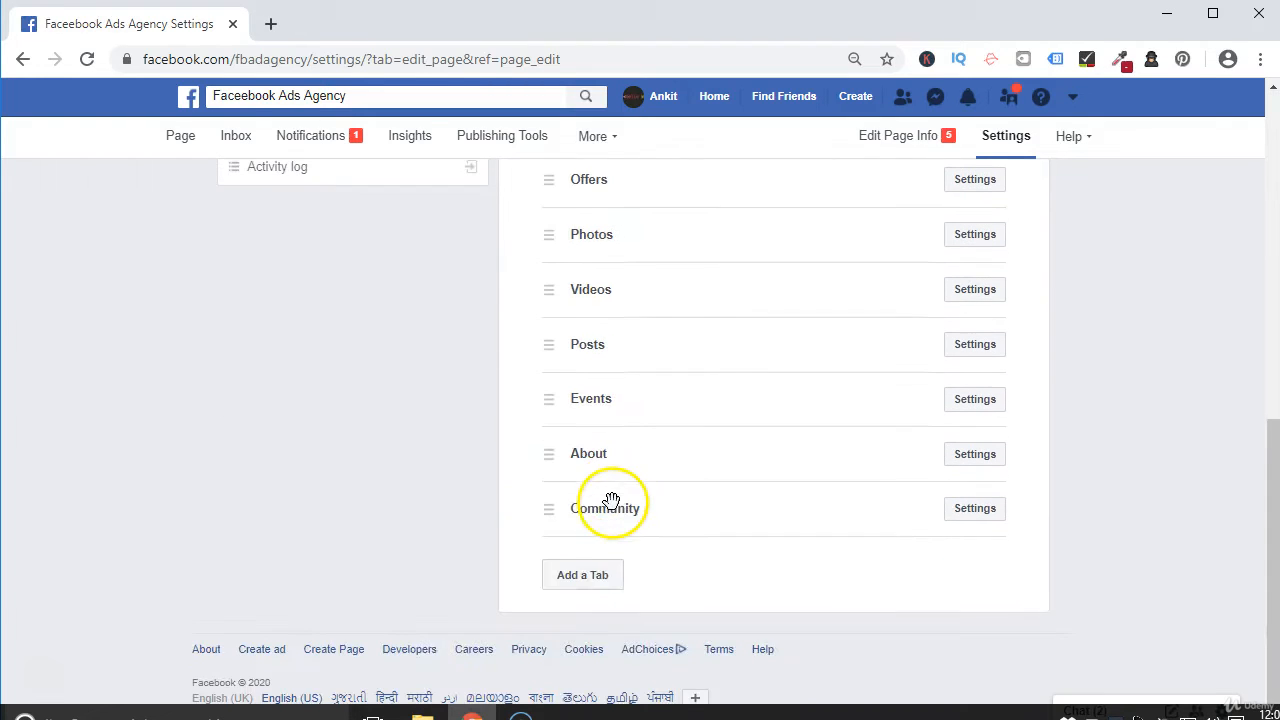
pyautogui.scroll(8, 886, 489)
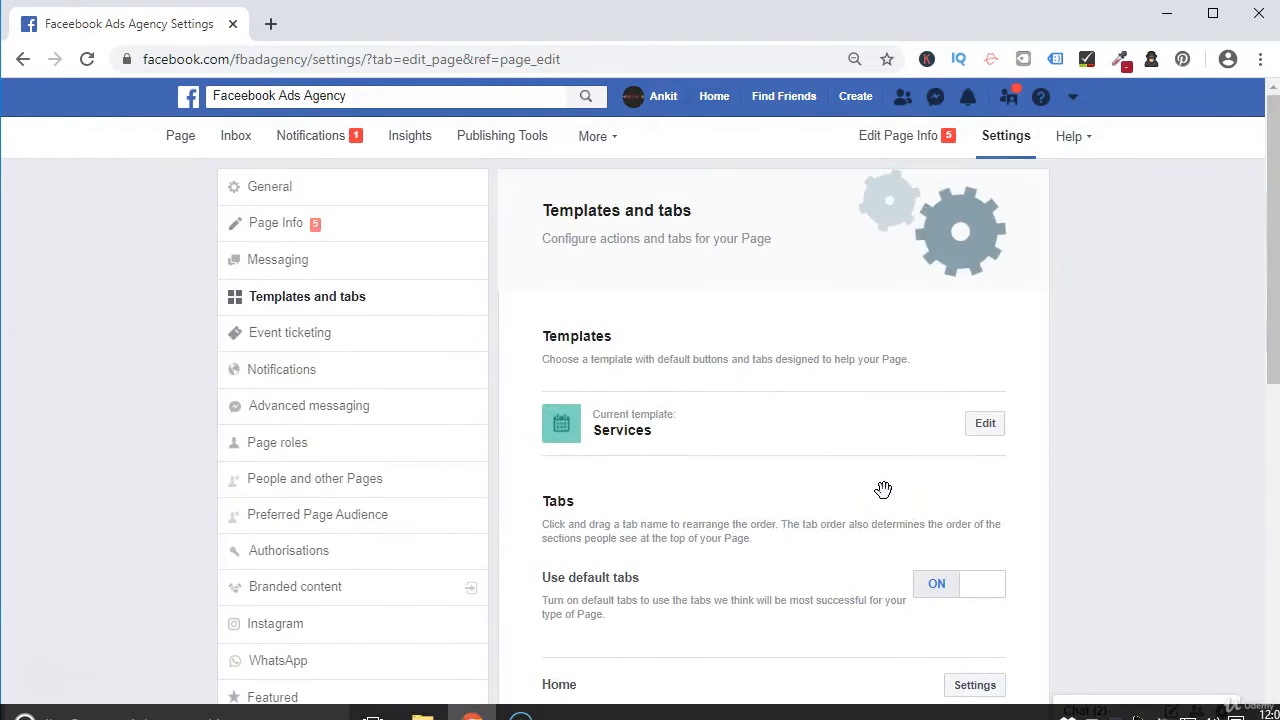
# - Check which additional tabs can be added to the Page, close the list without adding any, and look over the existing tabs
pyautogui.scroll(-8, 749, 500)
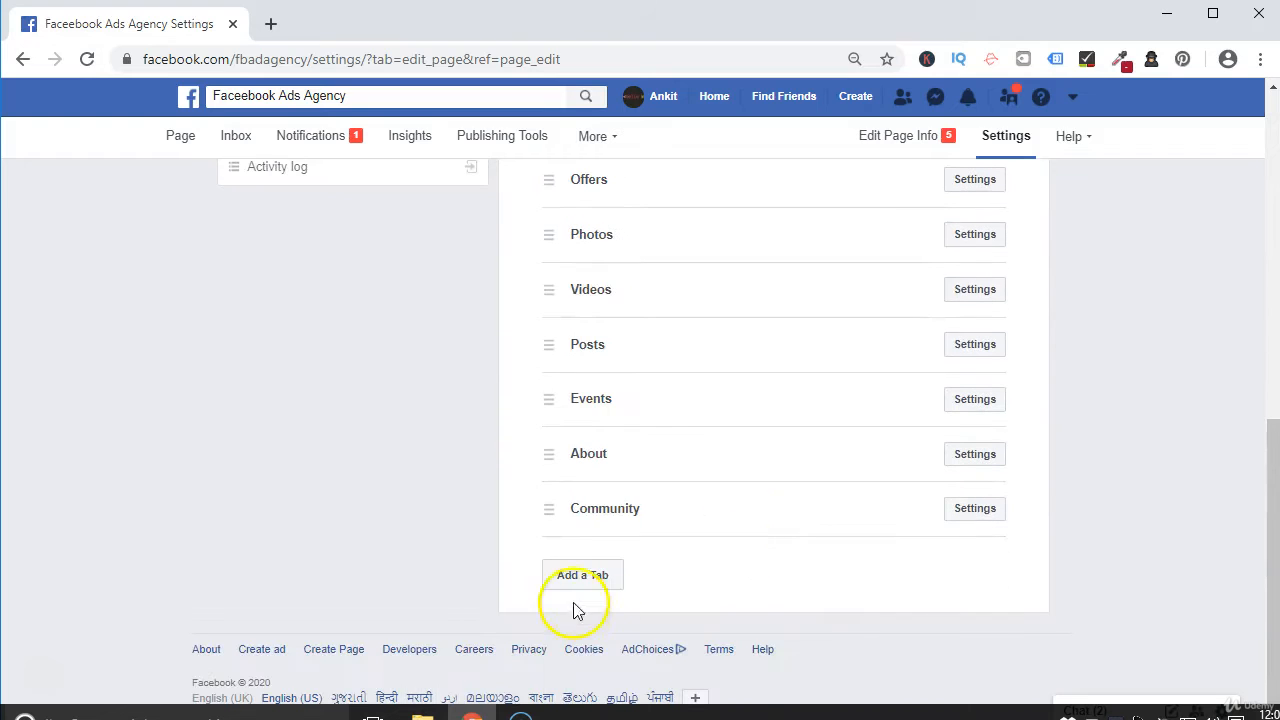
pyautogui.click(587, 584)
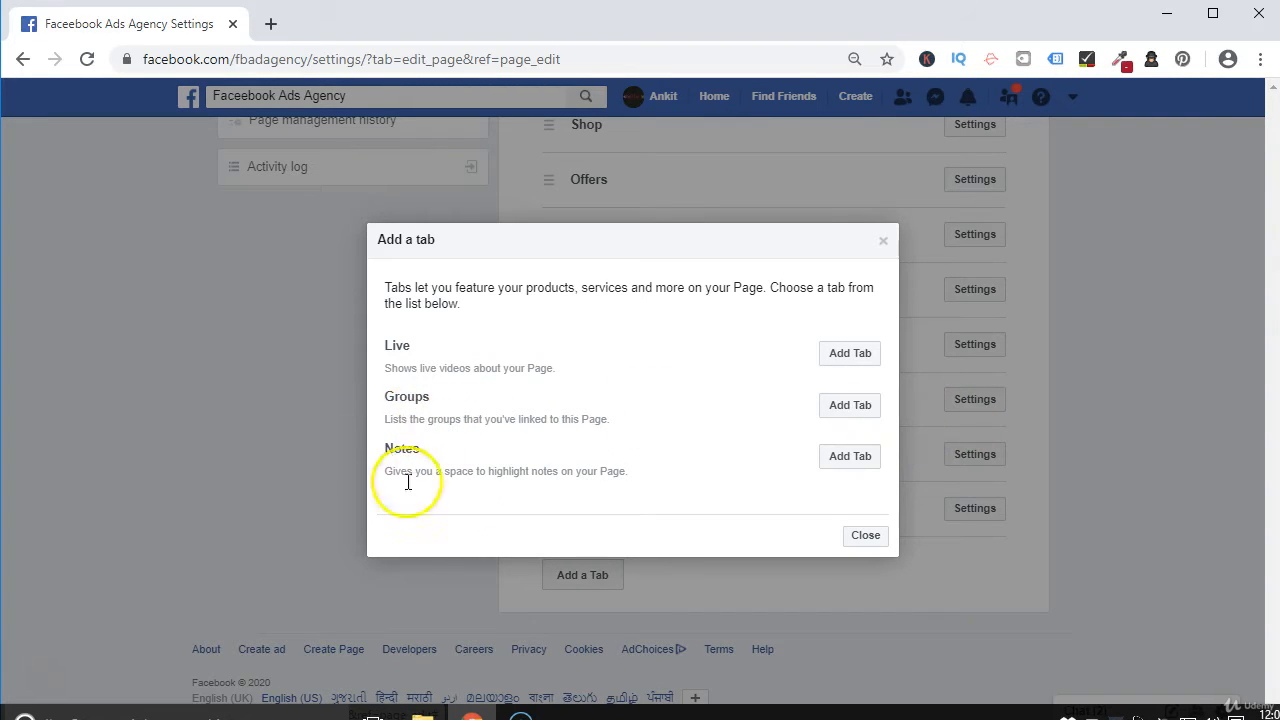
pyautogui.click(866, 536)
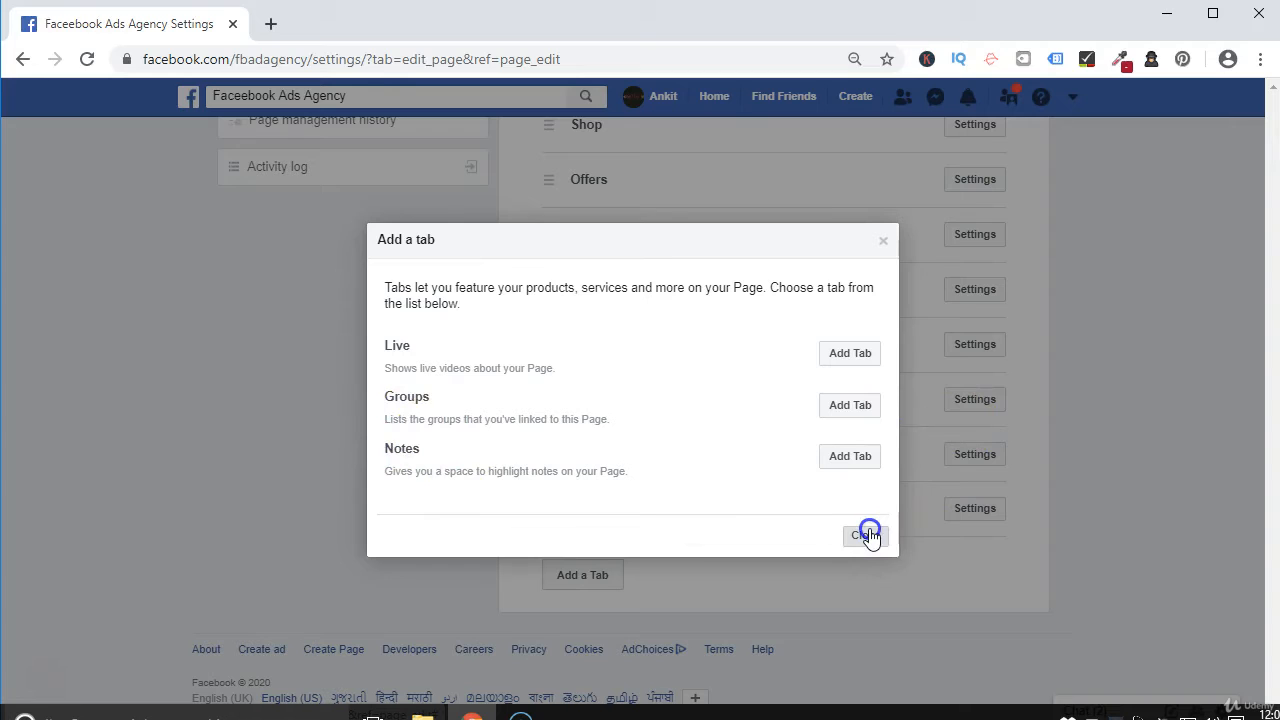
pyautogui.scroll(5, 694, 486)
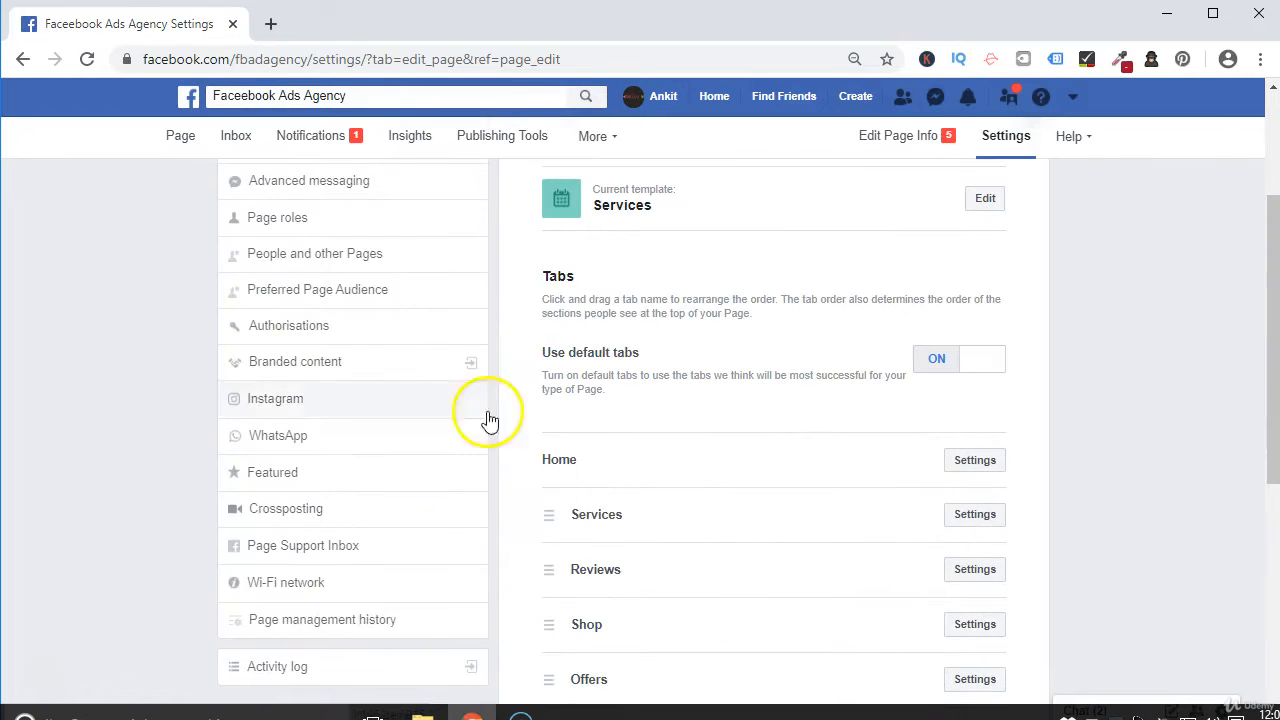
pyautogui.scroll(-4, 780, 545)
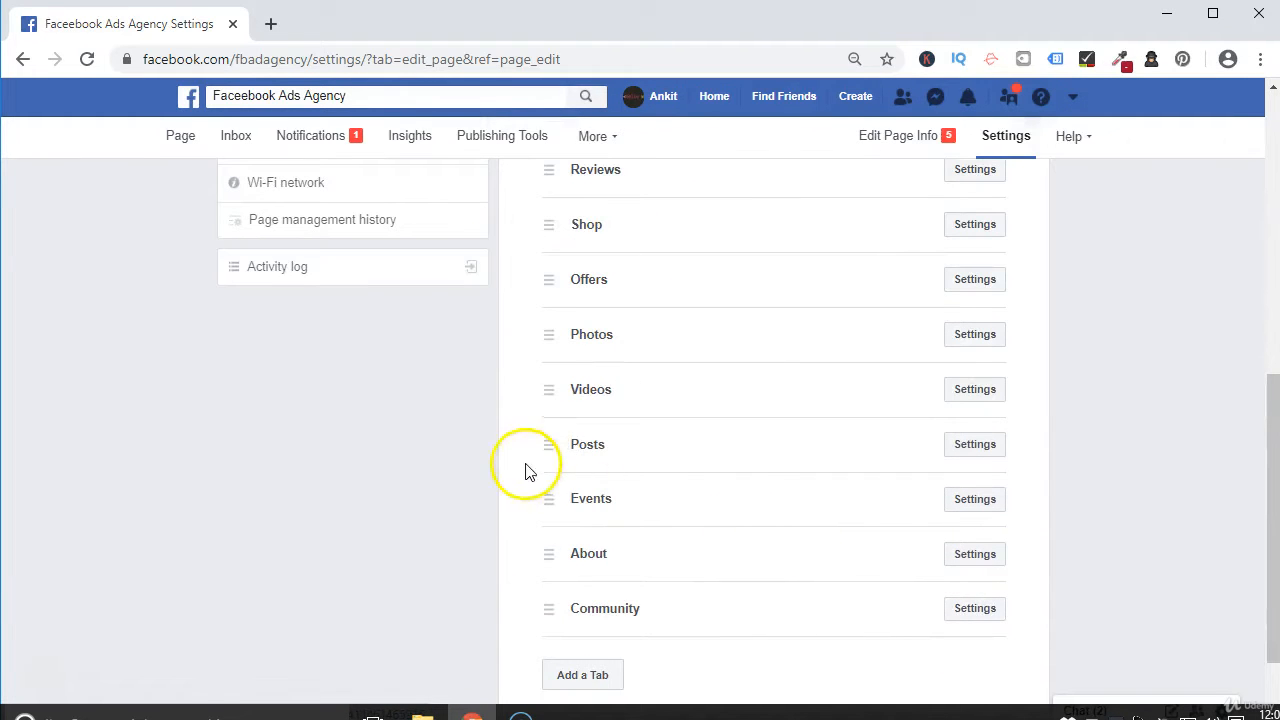
pyautogui.scroll(6, 771, 429)
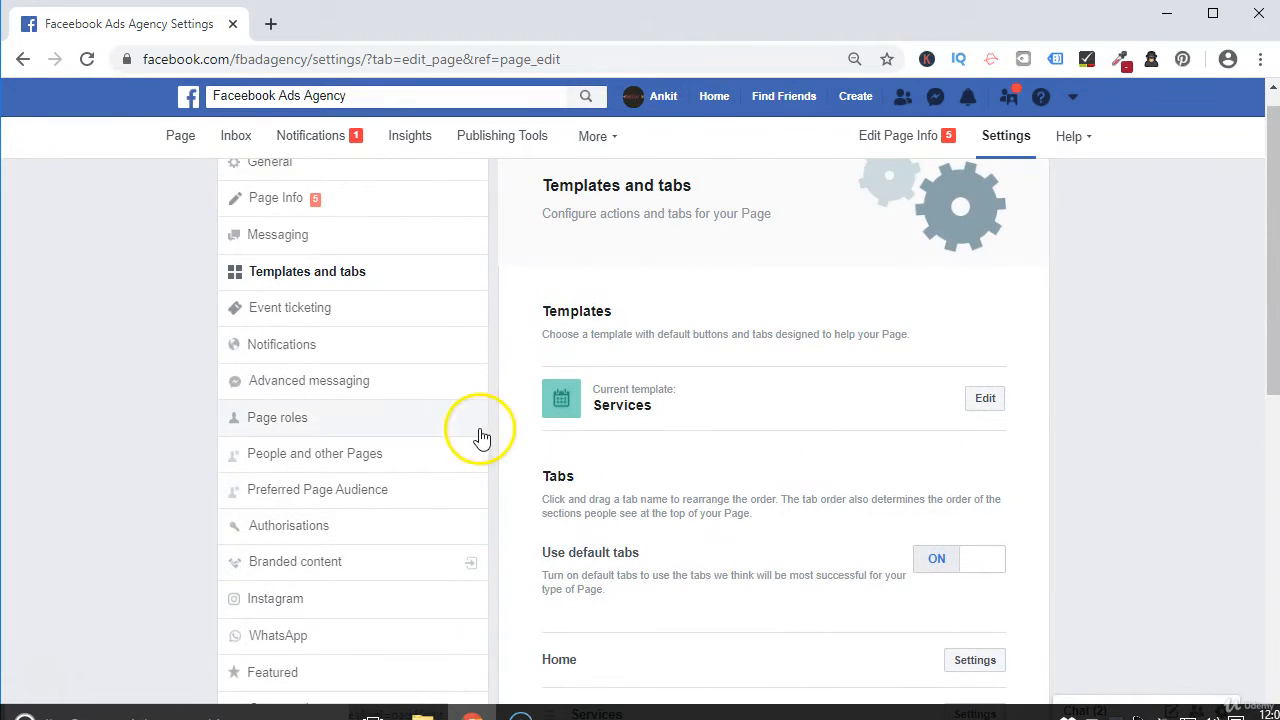
pyautogui.scroll(1, 481, 437)
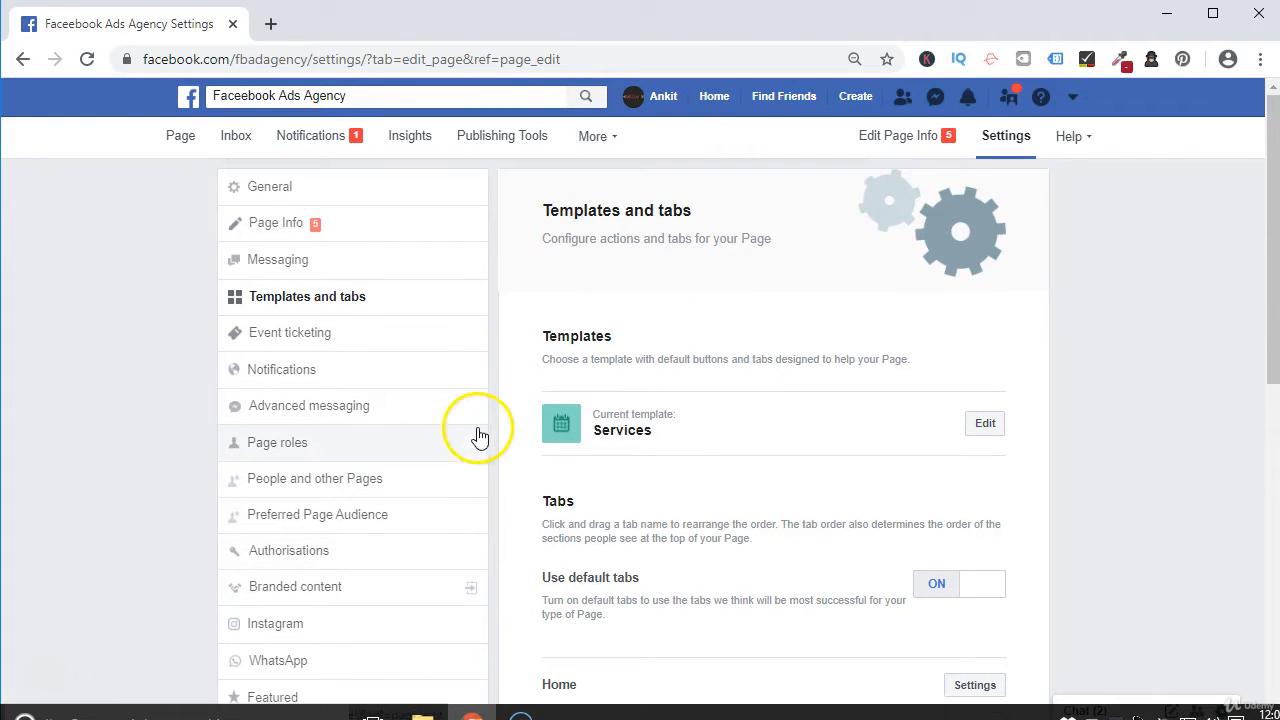
# - Look over the Event ticketing settings for Eventbrite and the Page's Notifications settings
pyautogui.click(329, 374)
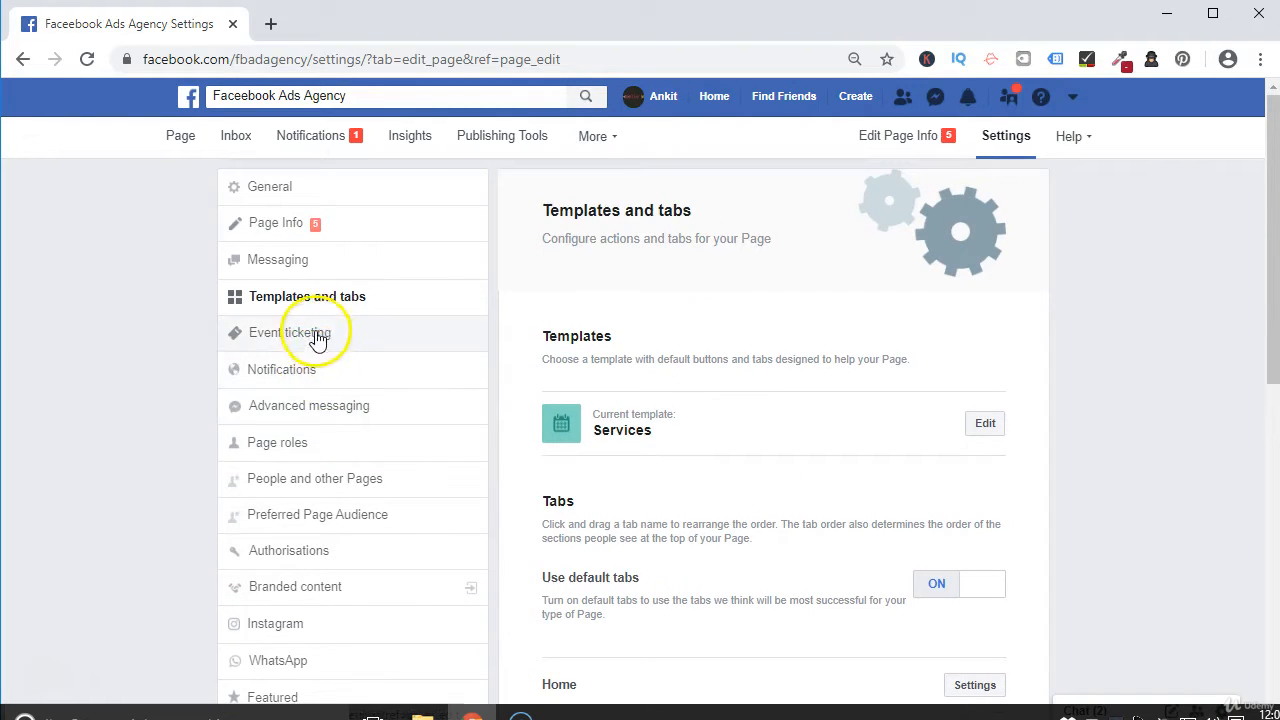
pyautogui.click(321, 334)
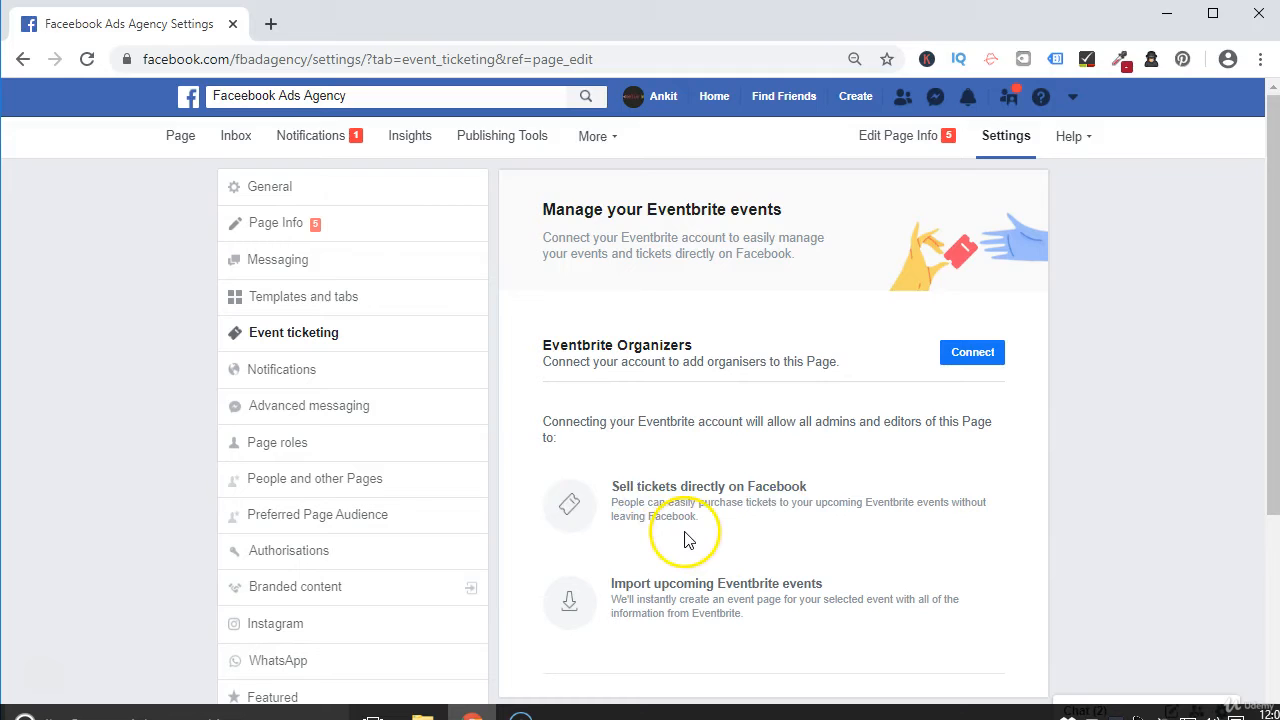
pyautogui.click(303, 371)
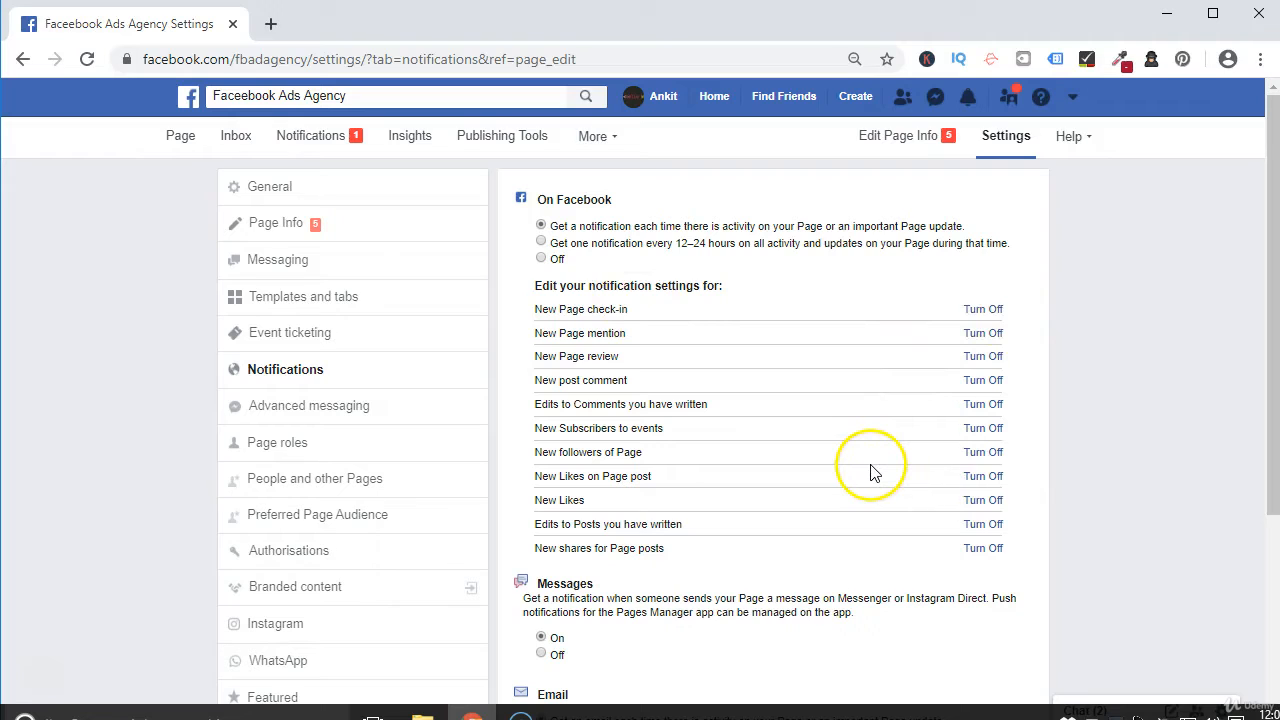
pyautogui.scroll(-1, 869, 471)
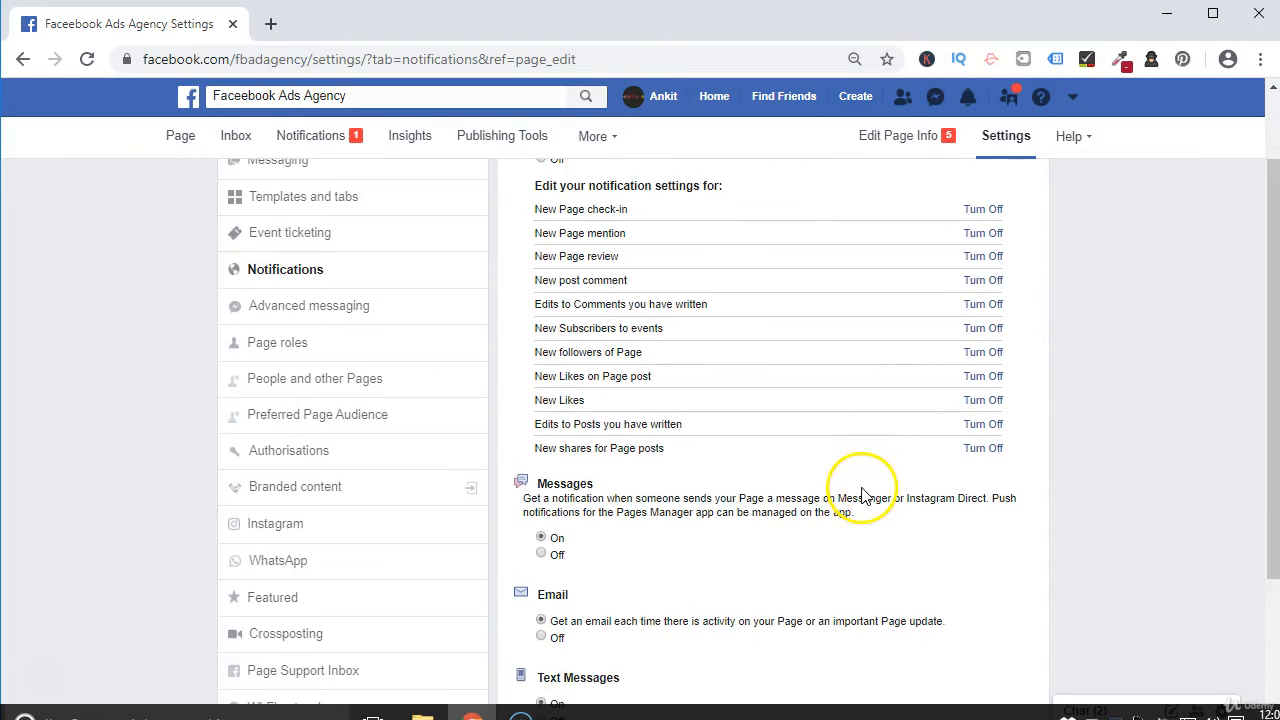
# - View the Advanced messaging settings and open the Page roles settings at the section for assigning a new role
pyautogui.click(246, 310)
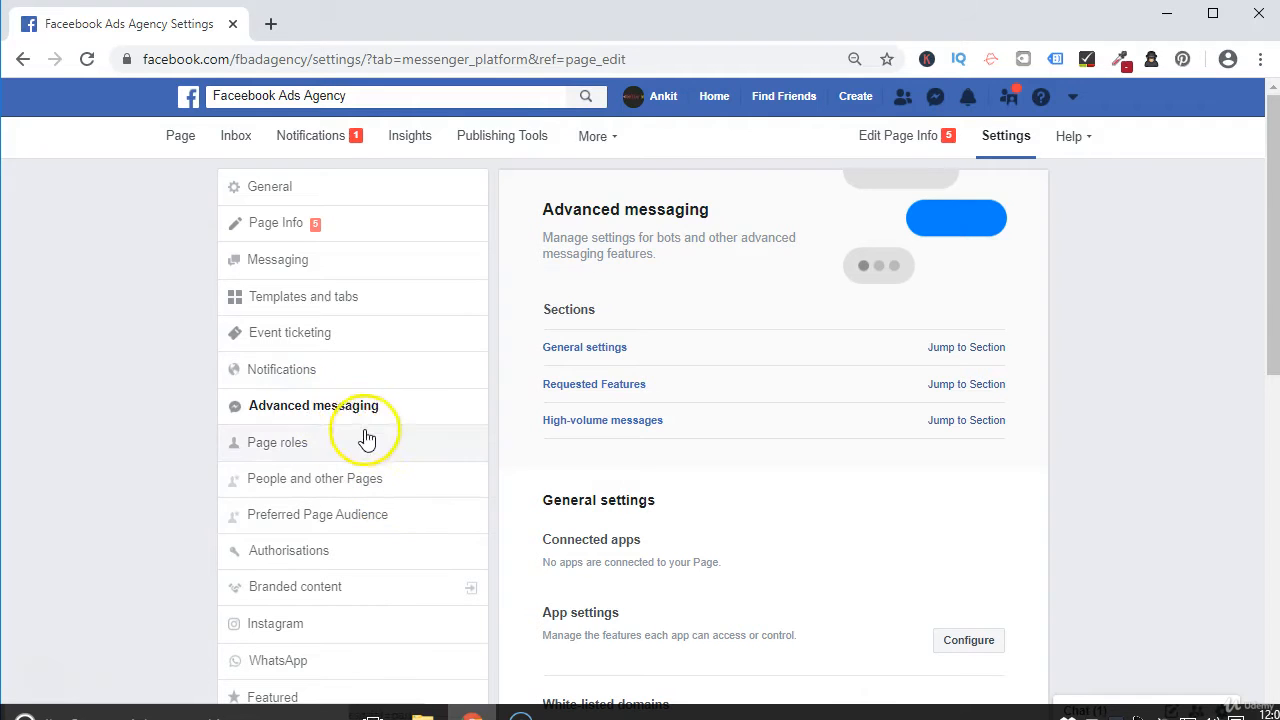
pyautogui.scroll(-2, 394, 500)
pyautogui.click(260, 244)
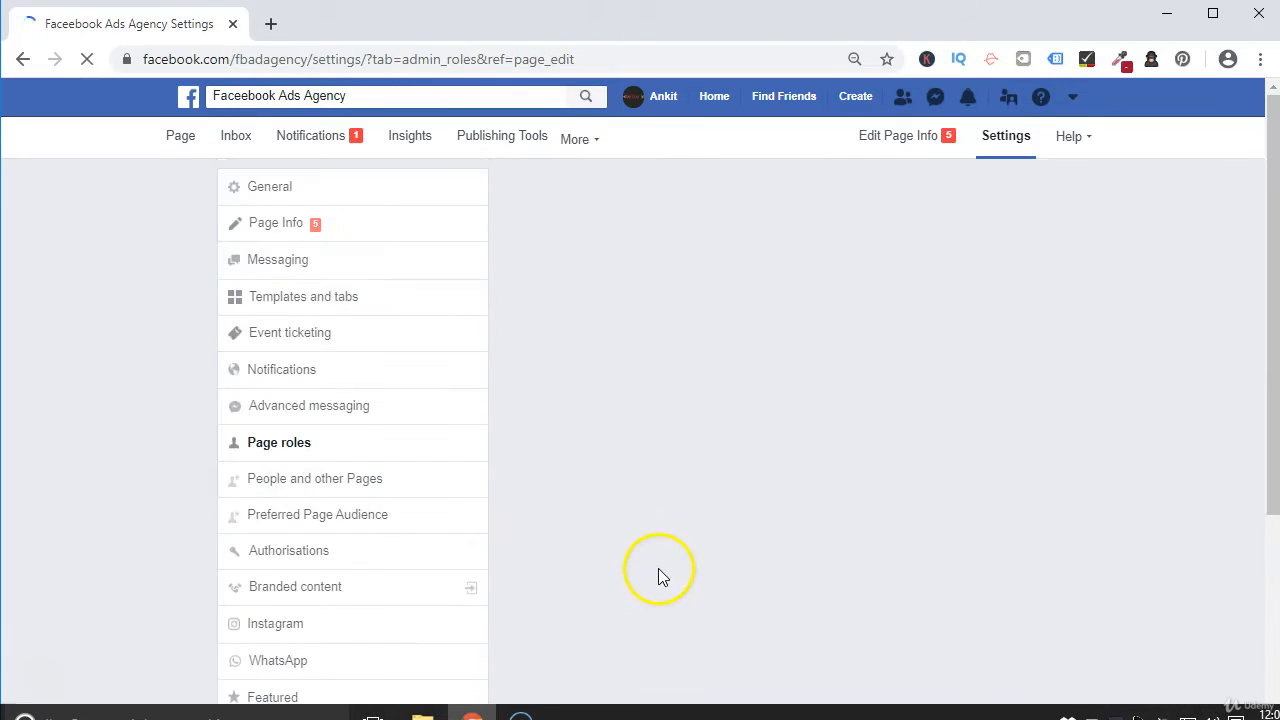
pyautogui.scroll(-1, 672, 554)
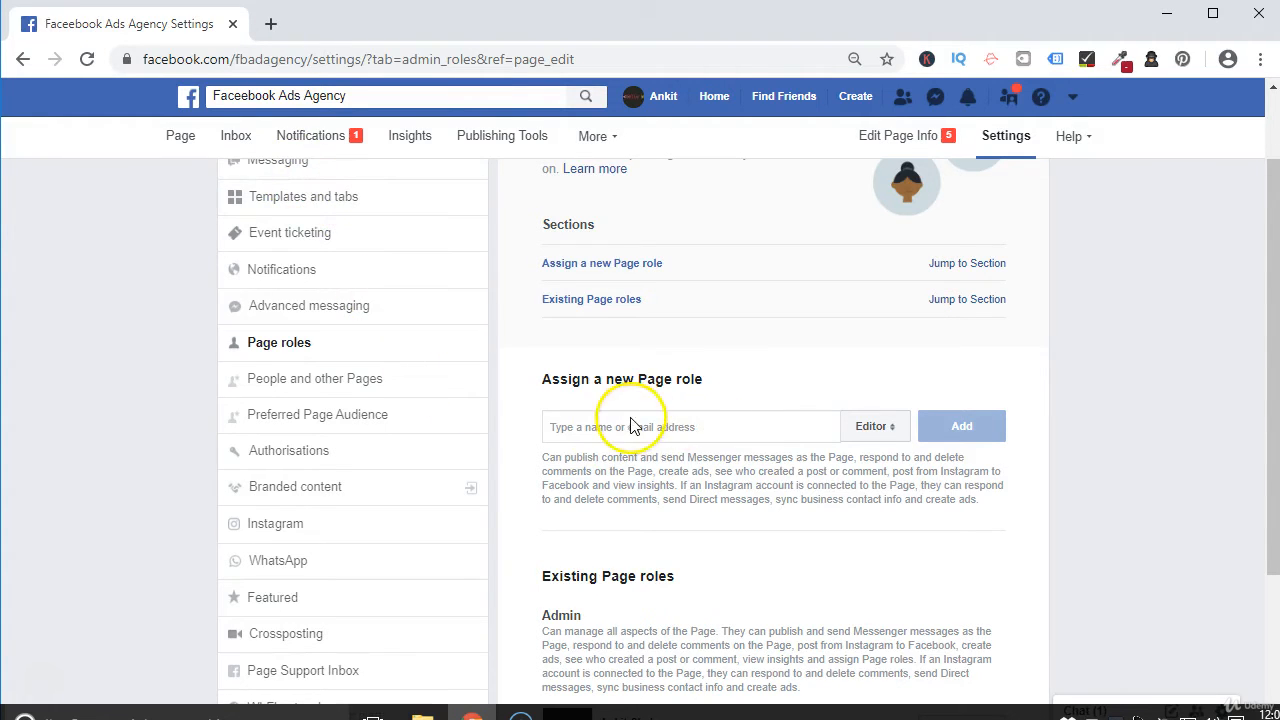
# - Examine the role choices available for a new Page role assignment, leaving Editor selected
pyautogui.click(880, 426)
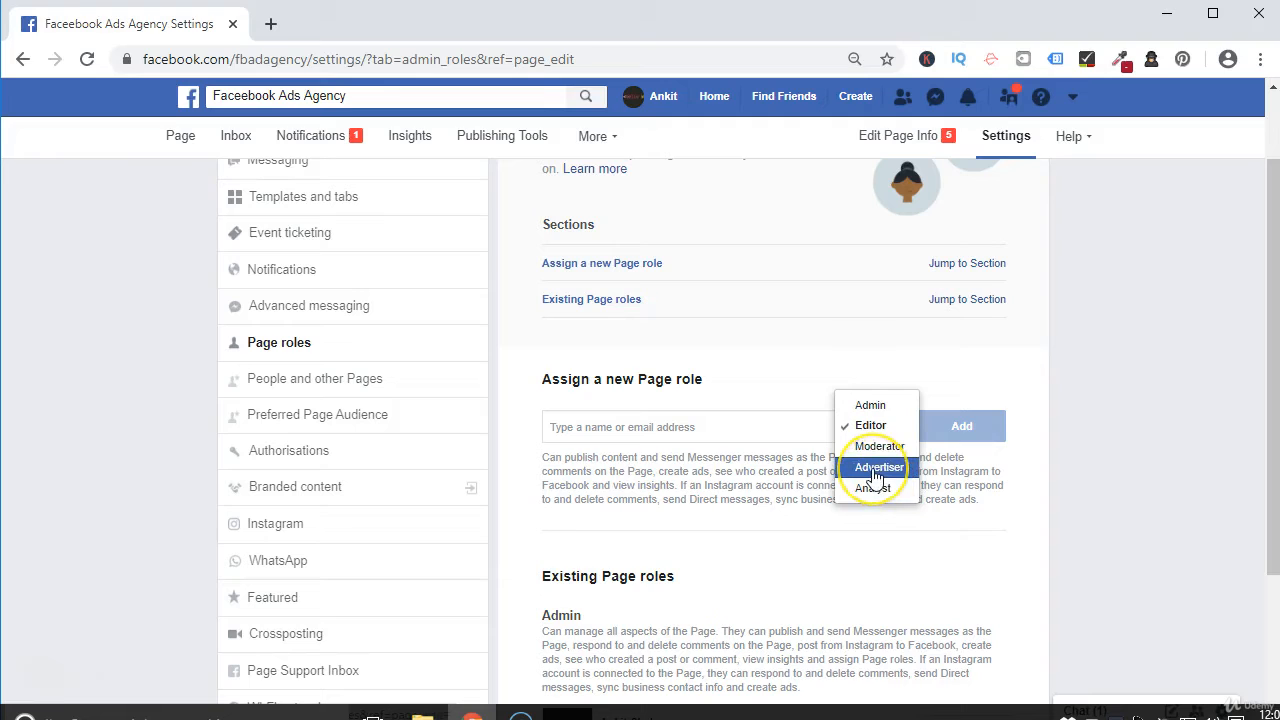
pyautogui.click(882, 452)
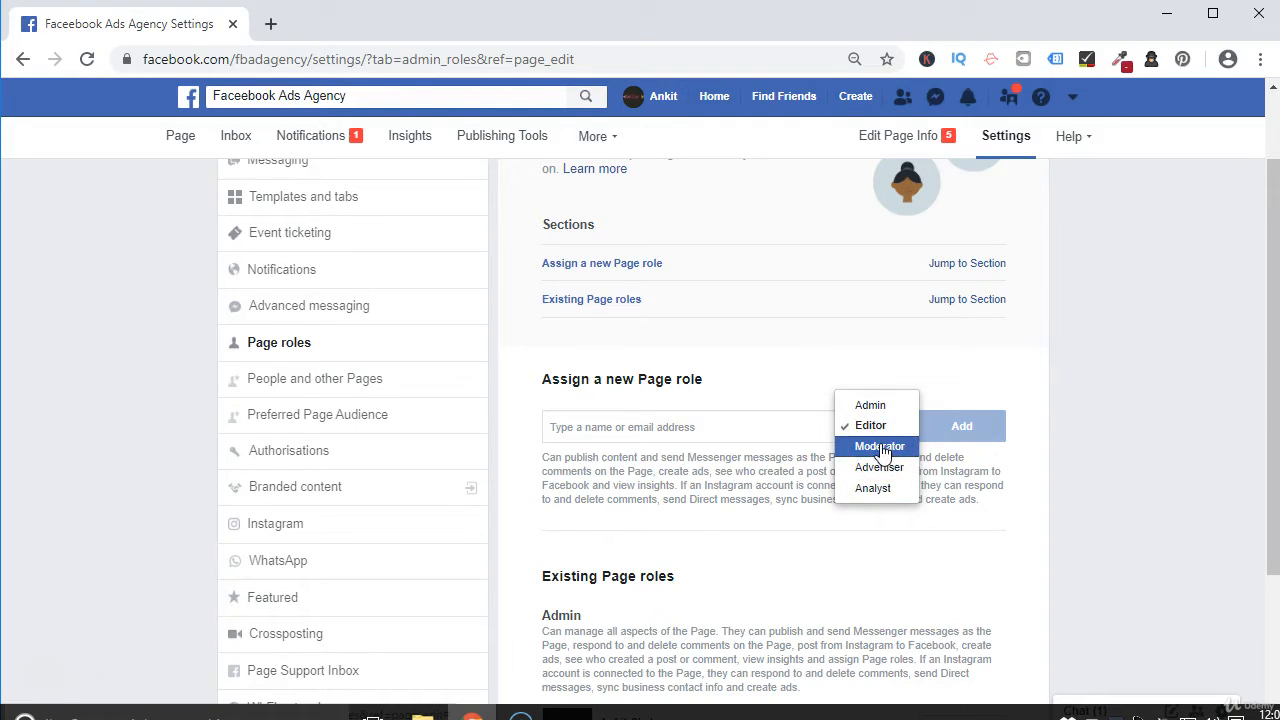
pyautogui.click(886, 498)
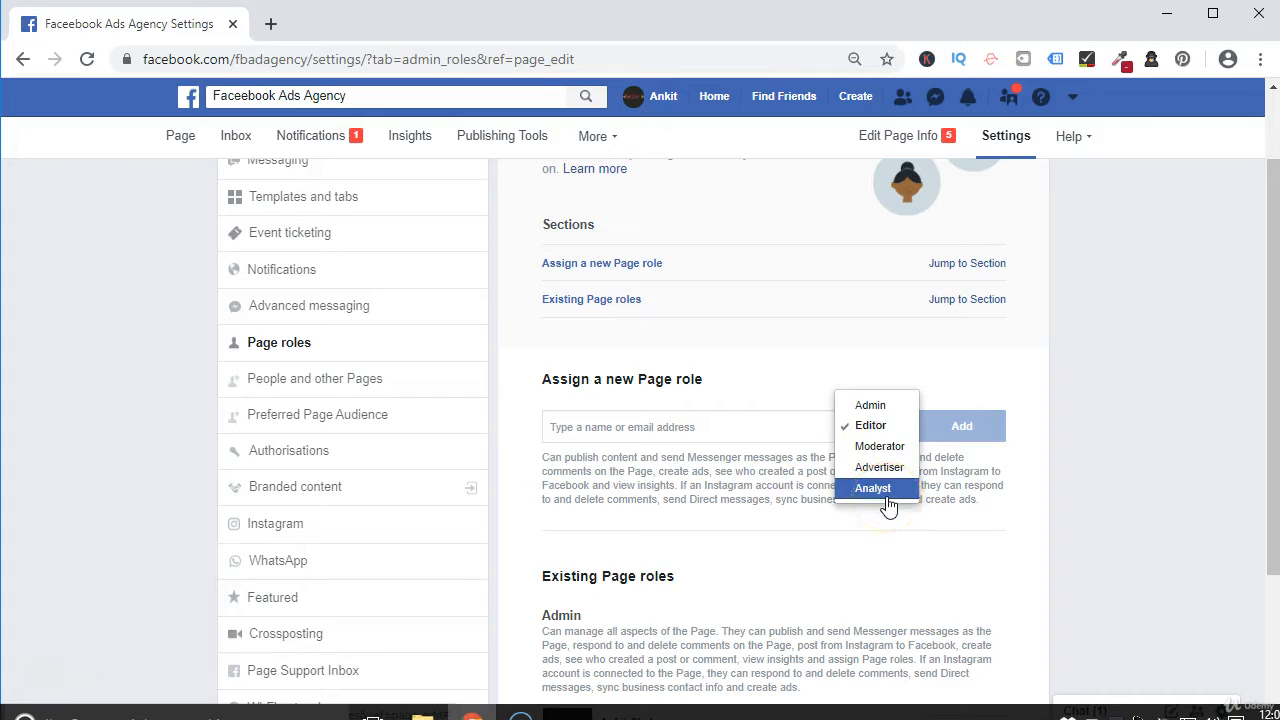
pyautogui.click(646, 480)
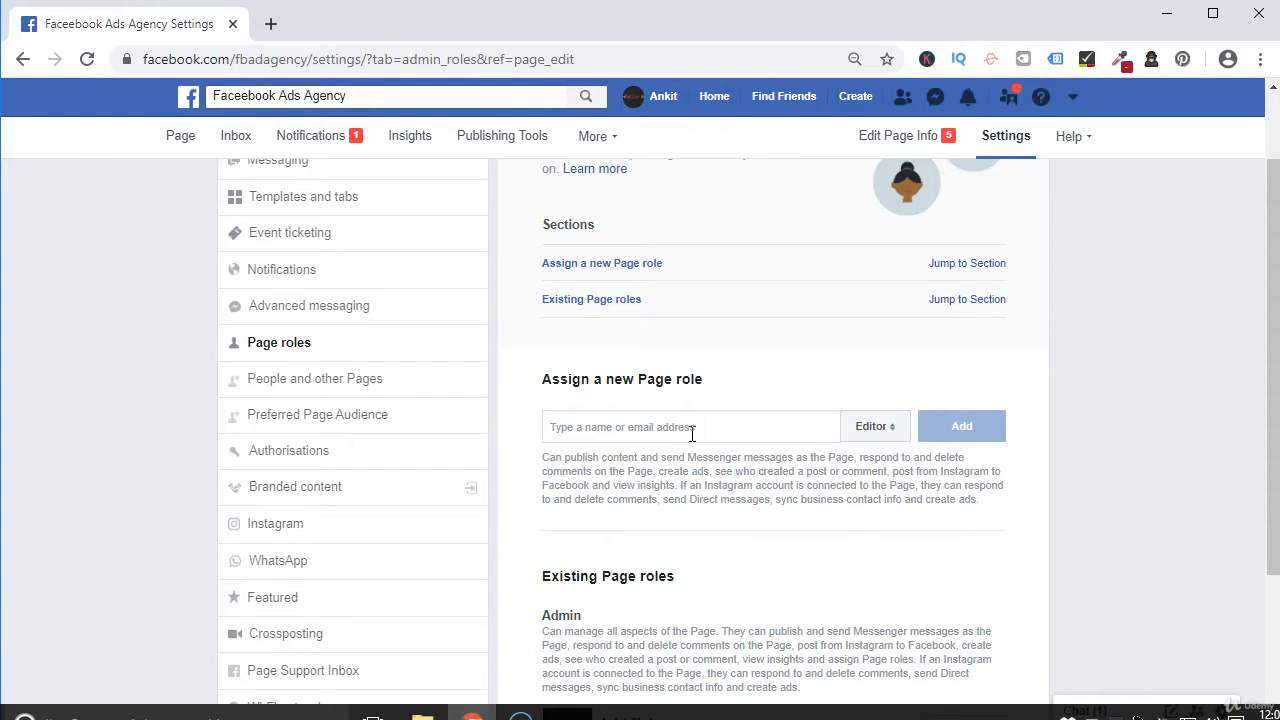
# - Review the section for assigning a new Page role and the existing Page roles
pyautogui.click(691, 432)
pyautogui.click(874, 528)
pyautogui.scroll(-2, 845, 527)
pyautogui.scroll(3, 850, 525)
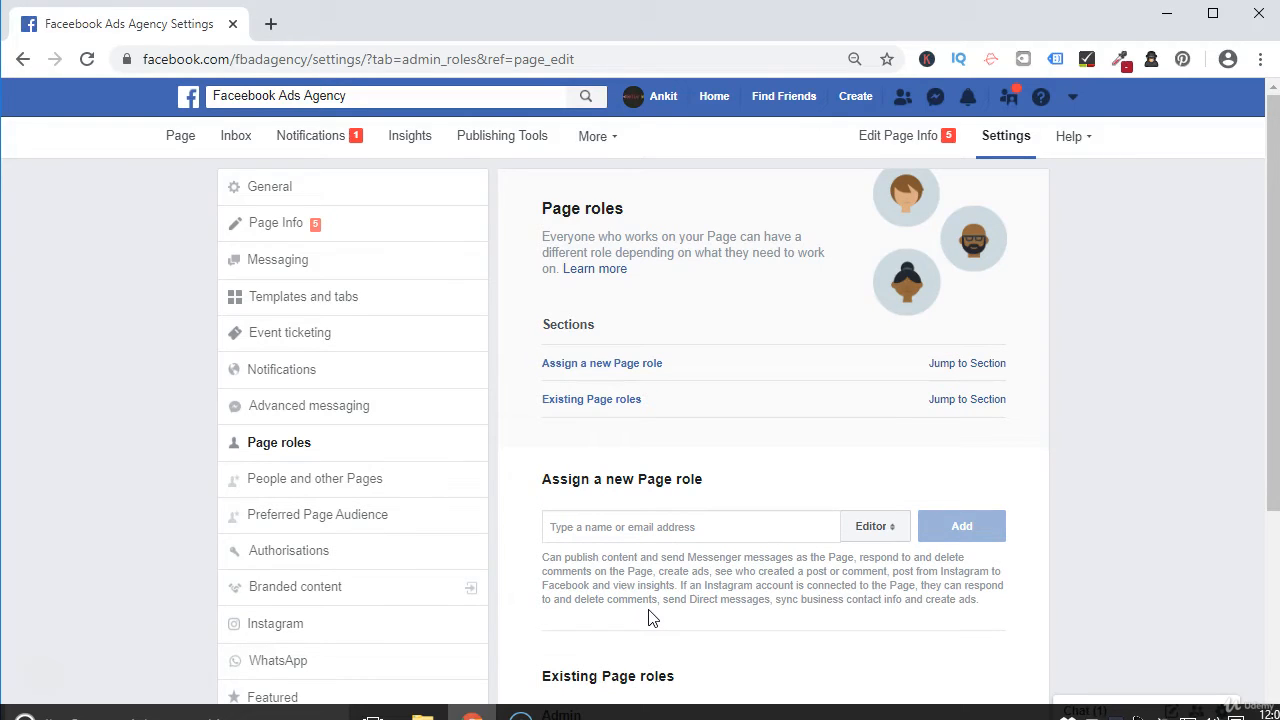
pyautogui.scroll(-2, 714, 543)
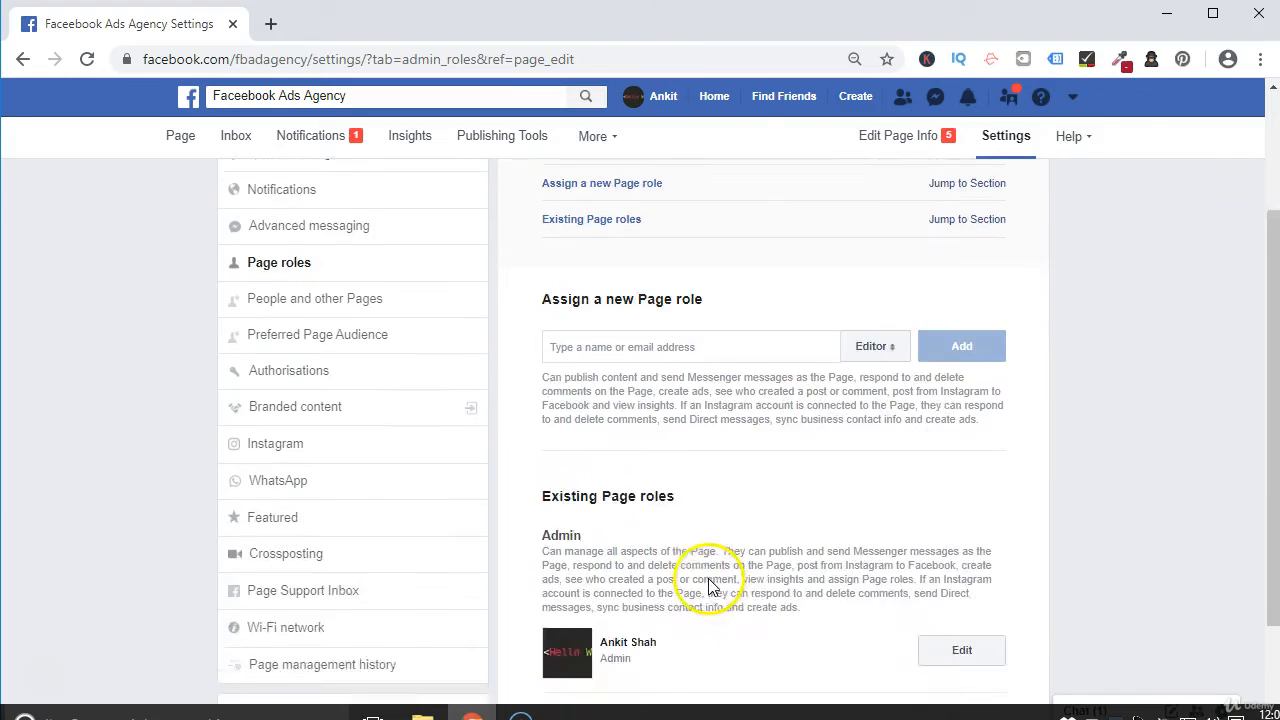
pyautogui.scroll(1, 646, 528)
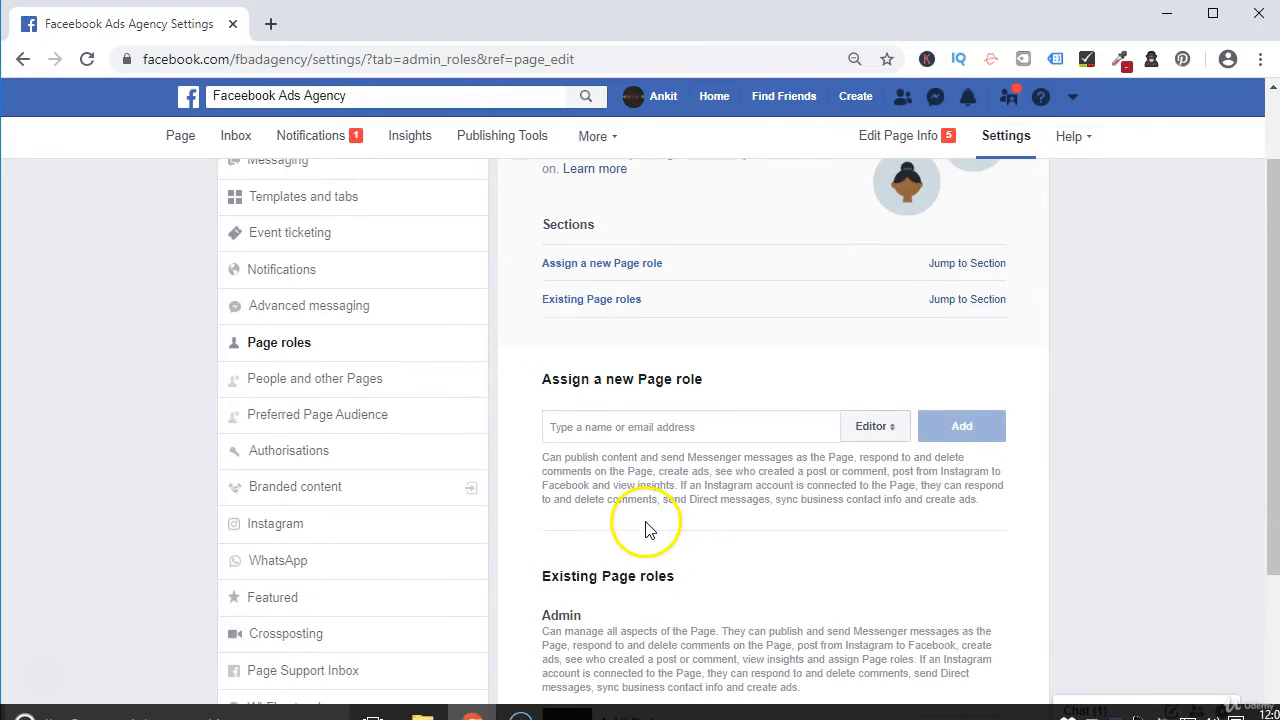
# - Look over the People and other Pages settings and the Preferred Page Audience settings
pyautogui.click(330, 378)
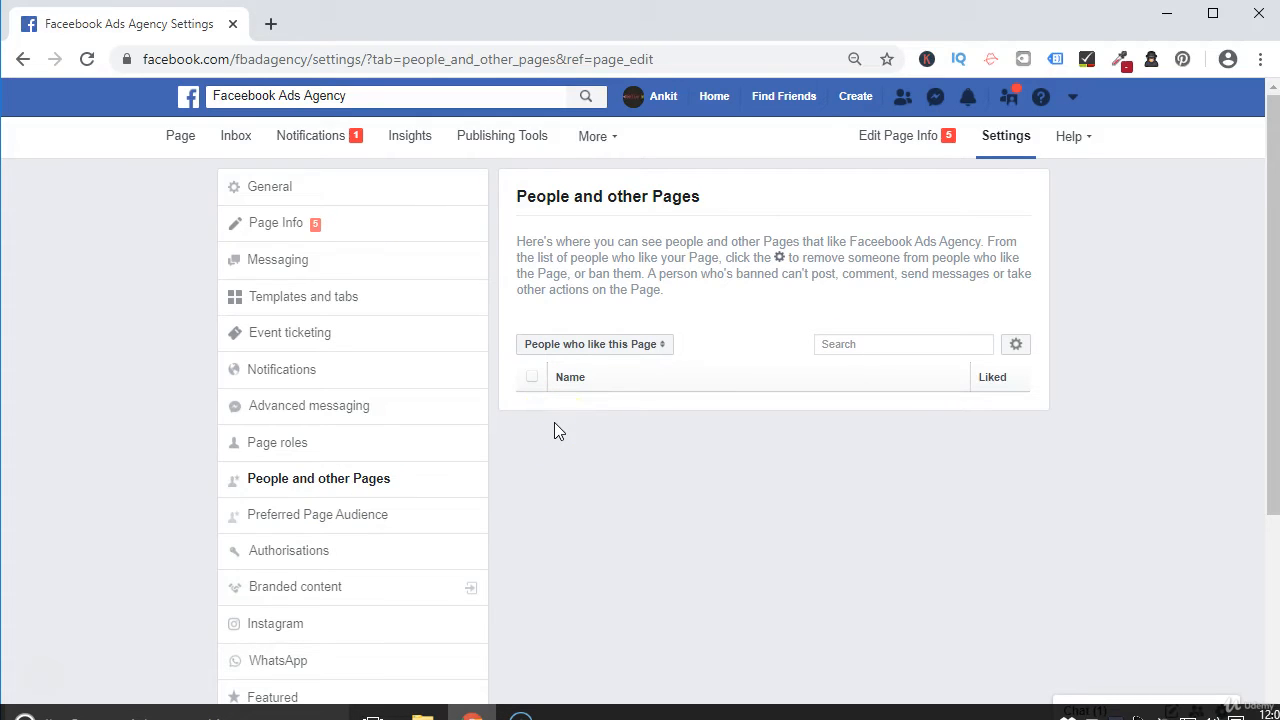
pyautogui.click(342, 530)
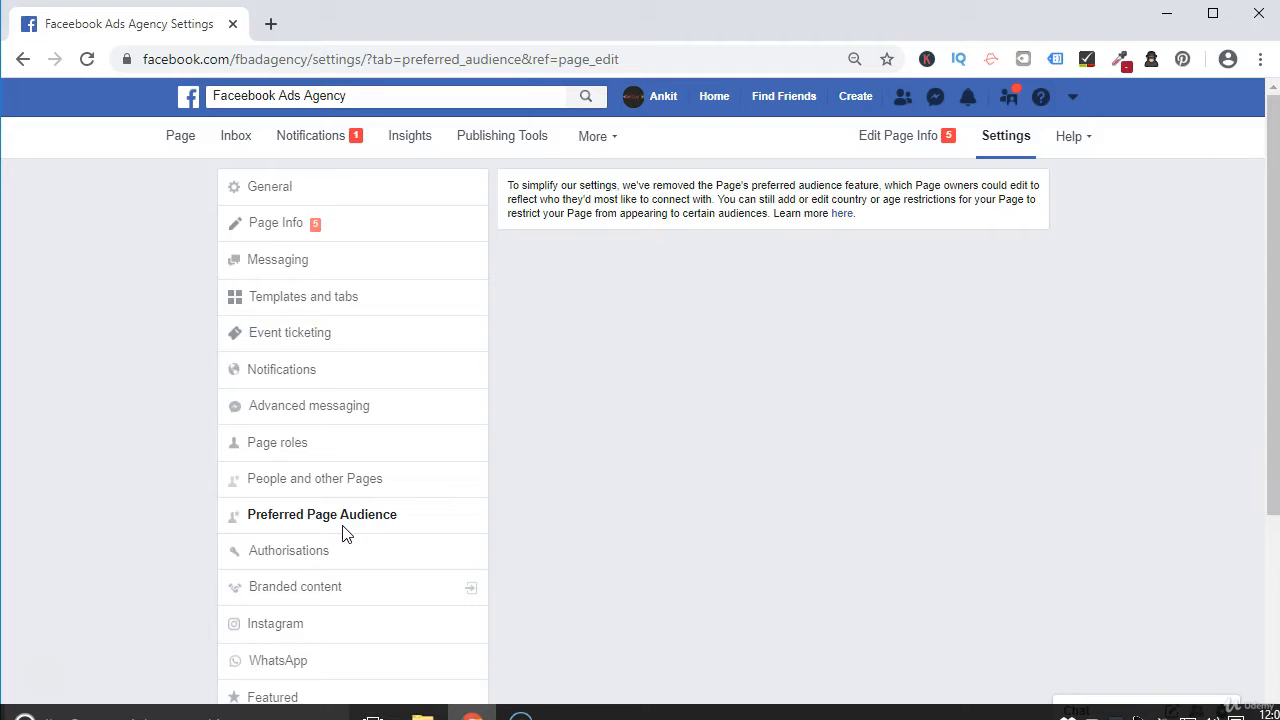
pyautogui.scroll(-2, 343, 532)
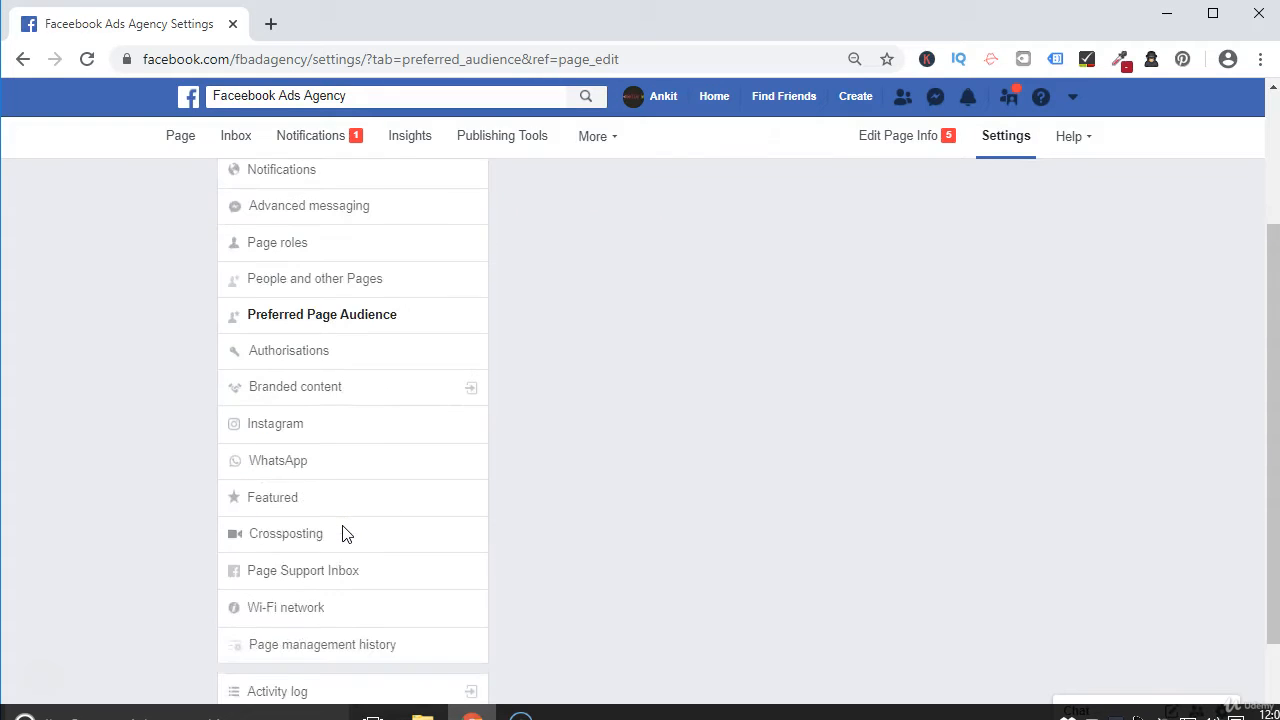
pyautogui.scroll(2, 343, 532)
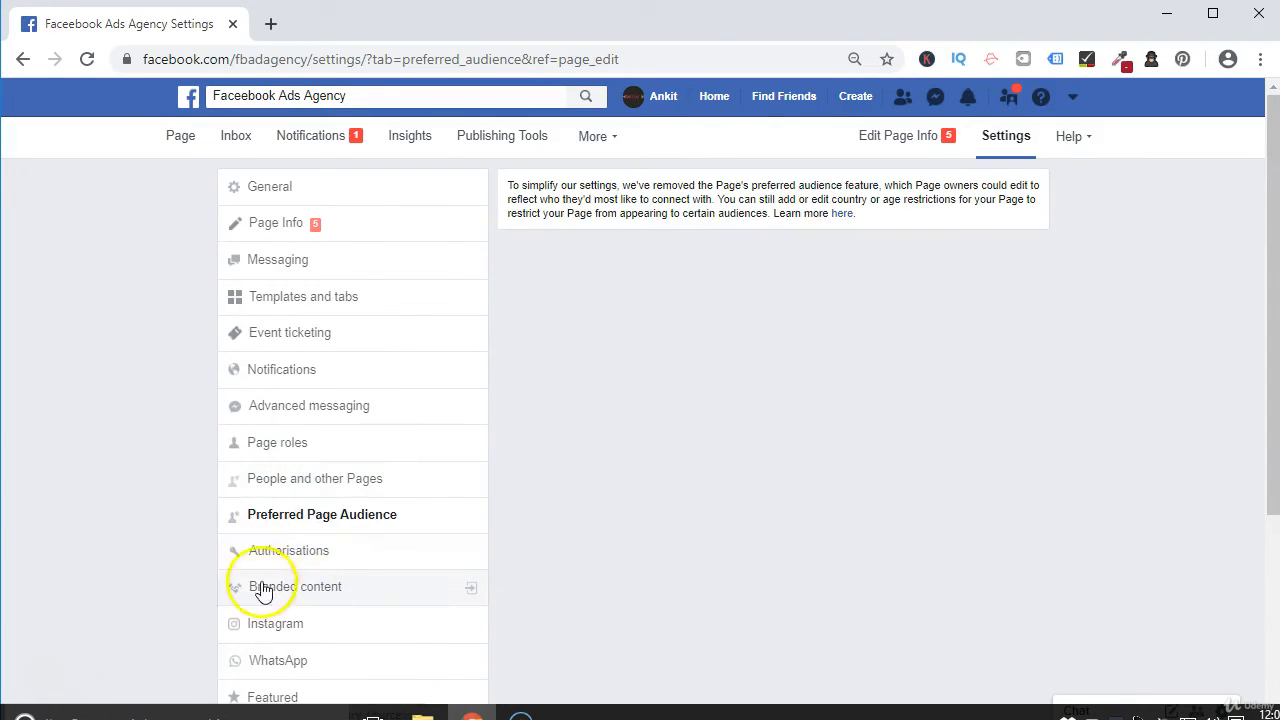
# - Open the Instagram settings and review the options for connecting an Instagram account to the Page
pyautogui.scroll(-2, 297, 589)
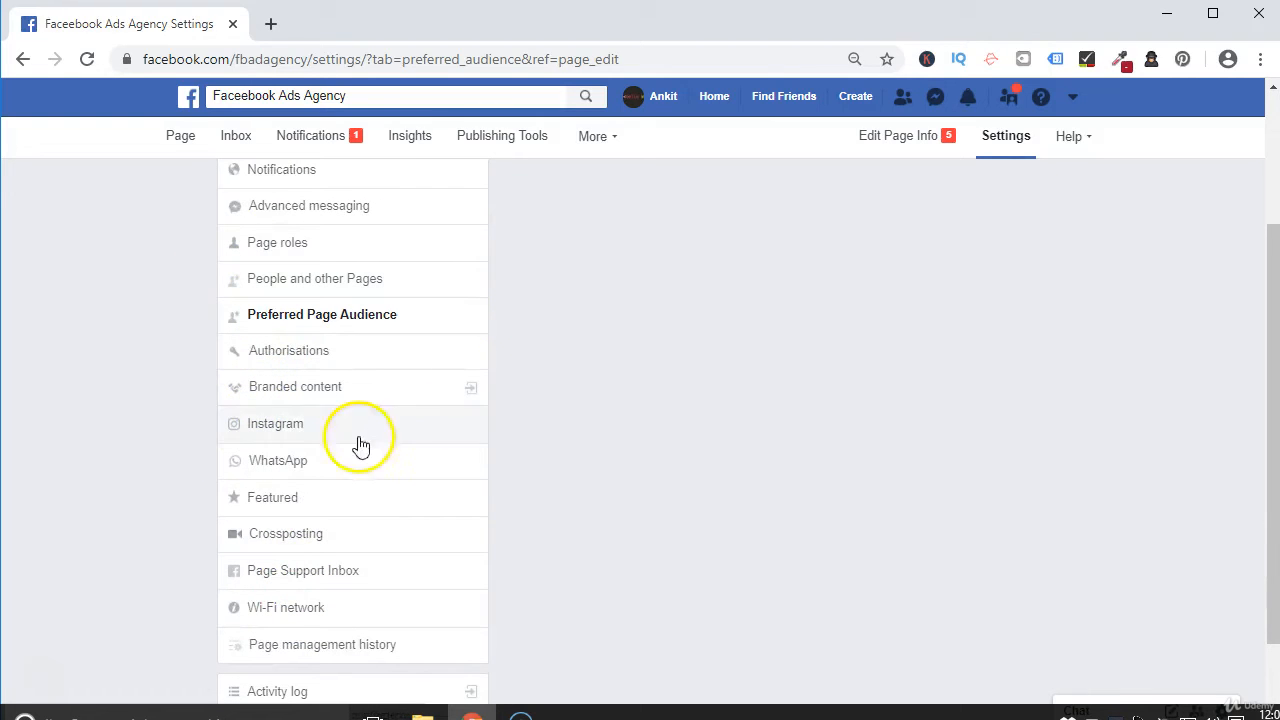
pyautogui.click(281, 425)
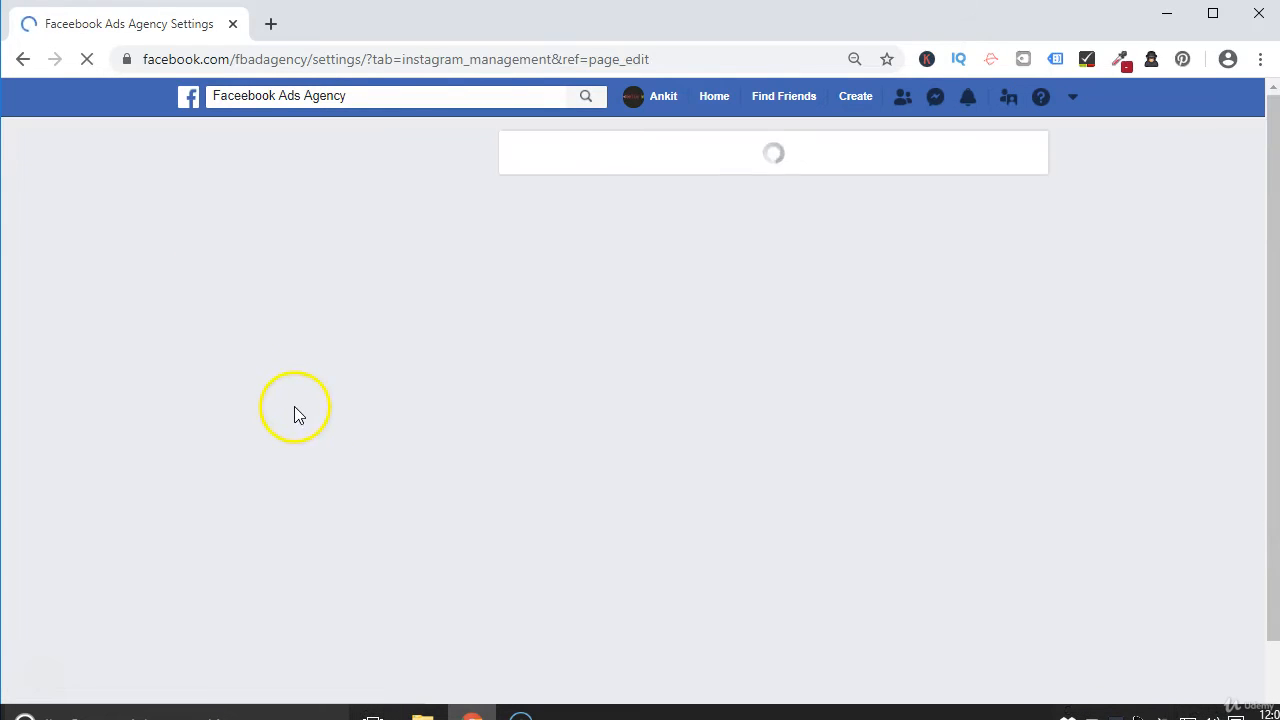
pyautogui.scroll(-1, 300, 490)
pyautogui.scroll(-1, 305, 517)
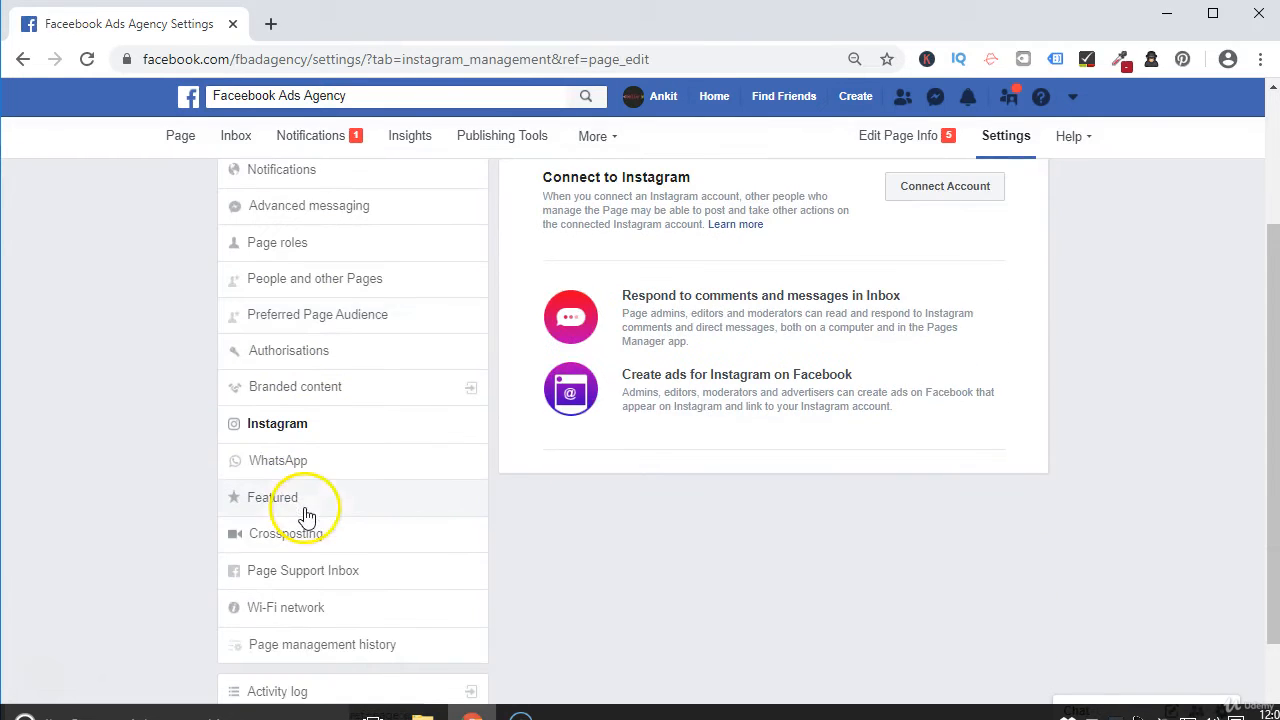
pyautogui.scroll(1, 434, 517)
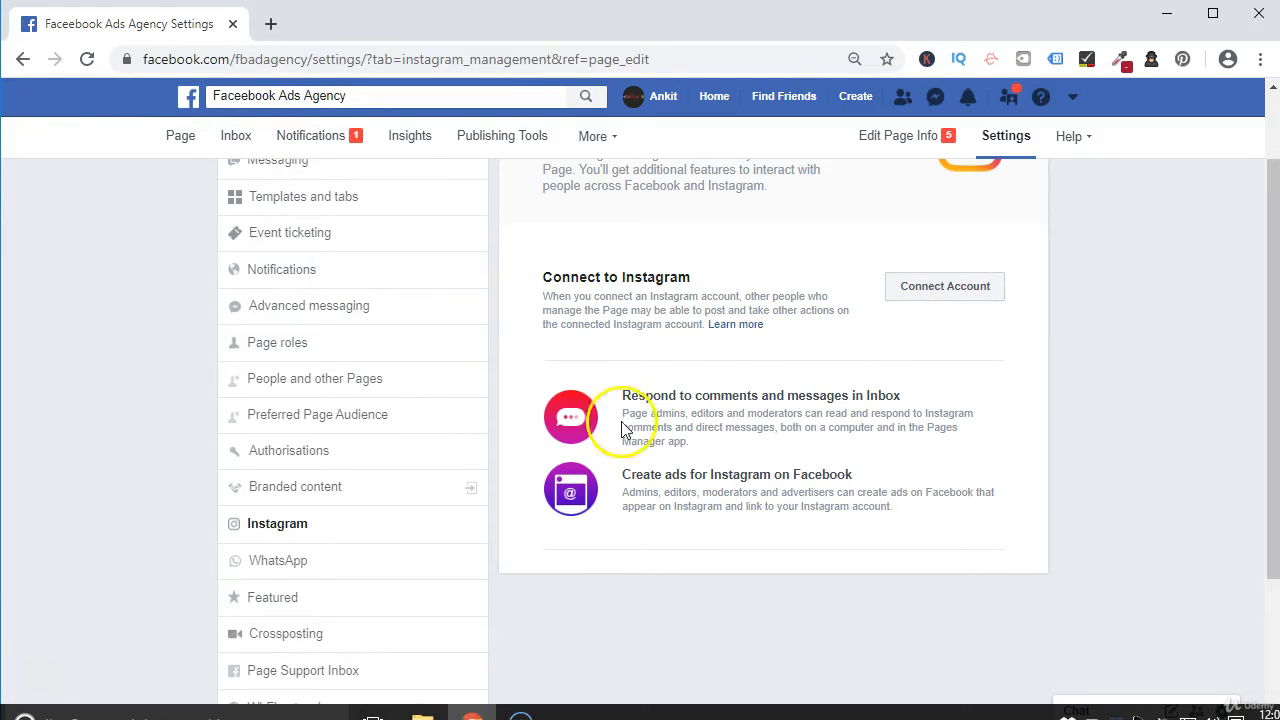
pyautogui.scroll(-1, 526, 436)
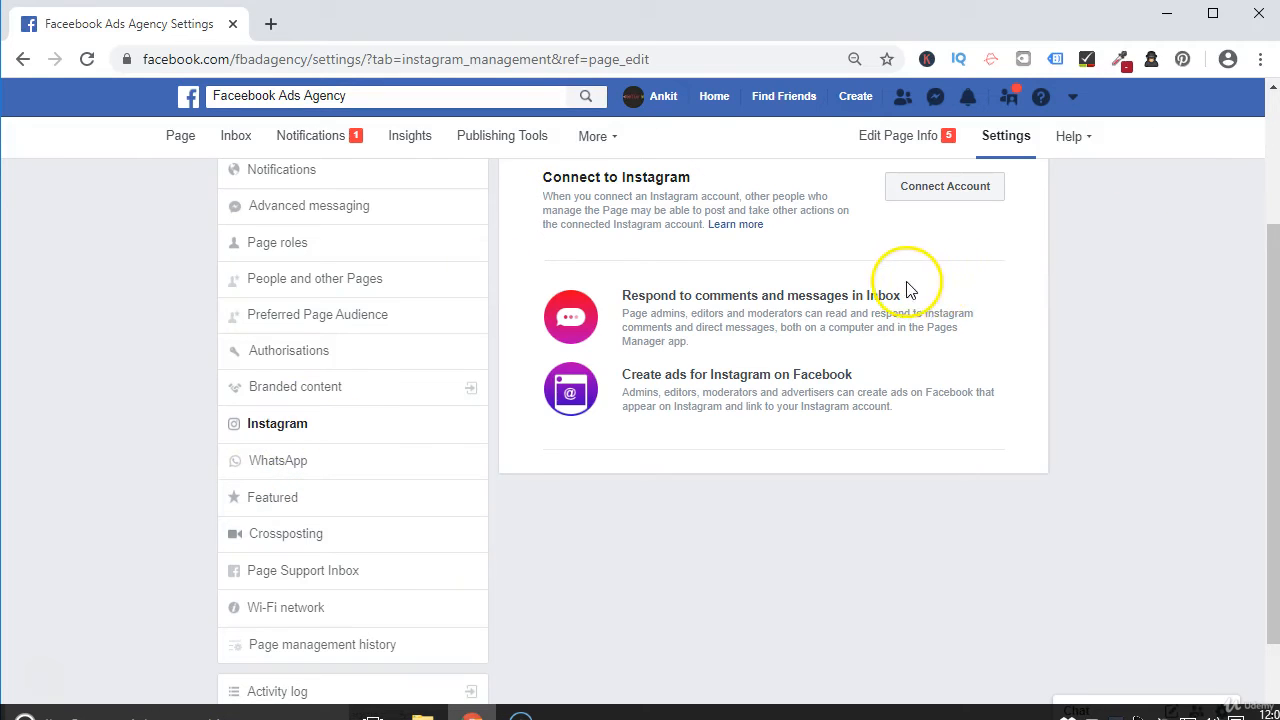
# - Open the WhatsApp settings and review the account connection fields and the features listed for the Page
pyautogui.click(308, 462)
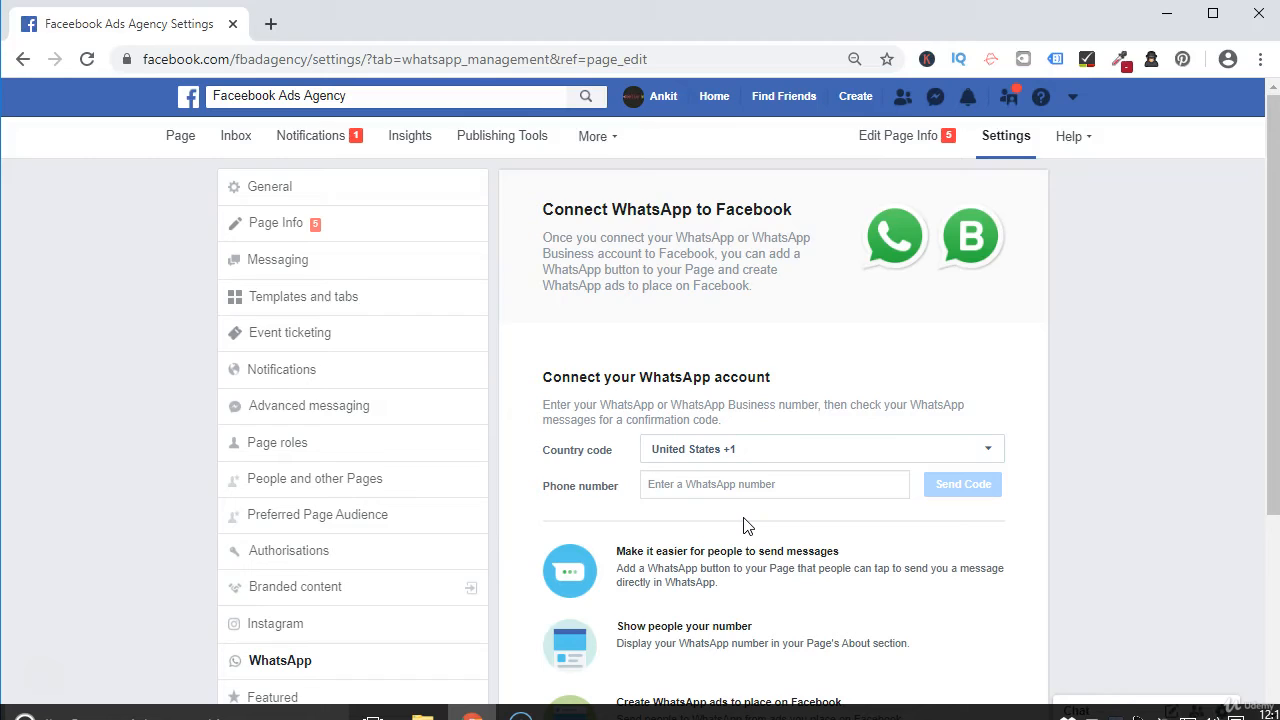
pyautogui.click(948, 623)
pyautogui.scroll(-3, 572, 548)
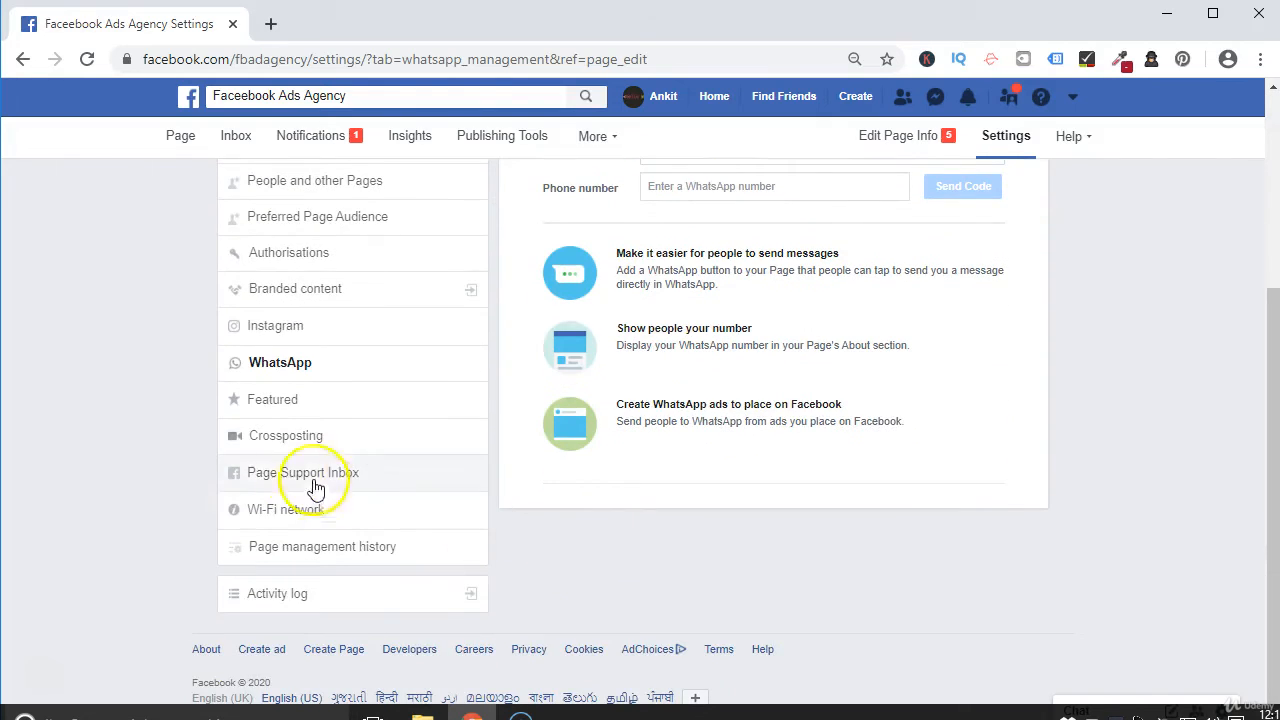
# - Check the Featured settings for liked Pages and open the Crossposting settings
pyautogui.click(320, 403)
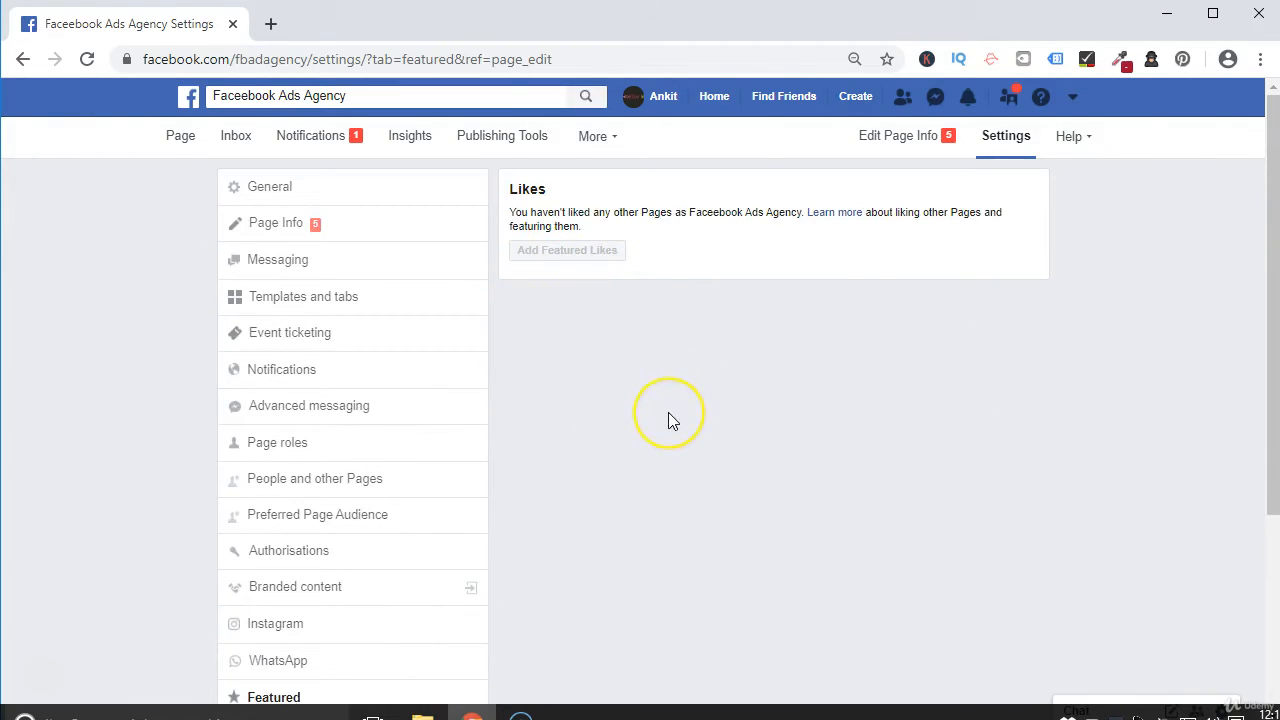
pyautogui.scroll(-3, 668, 412)
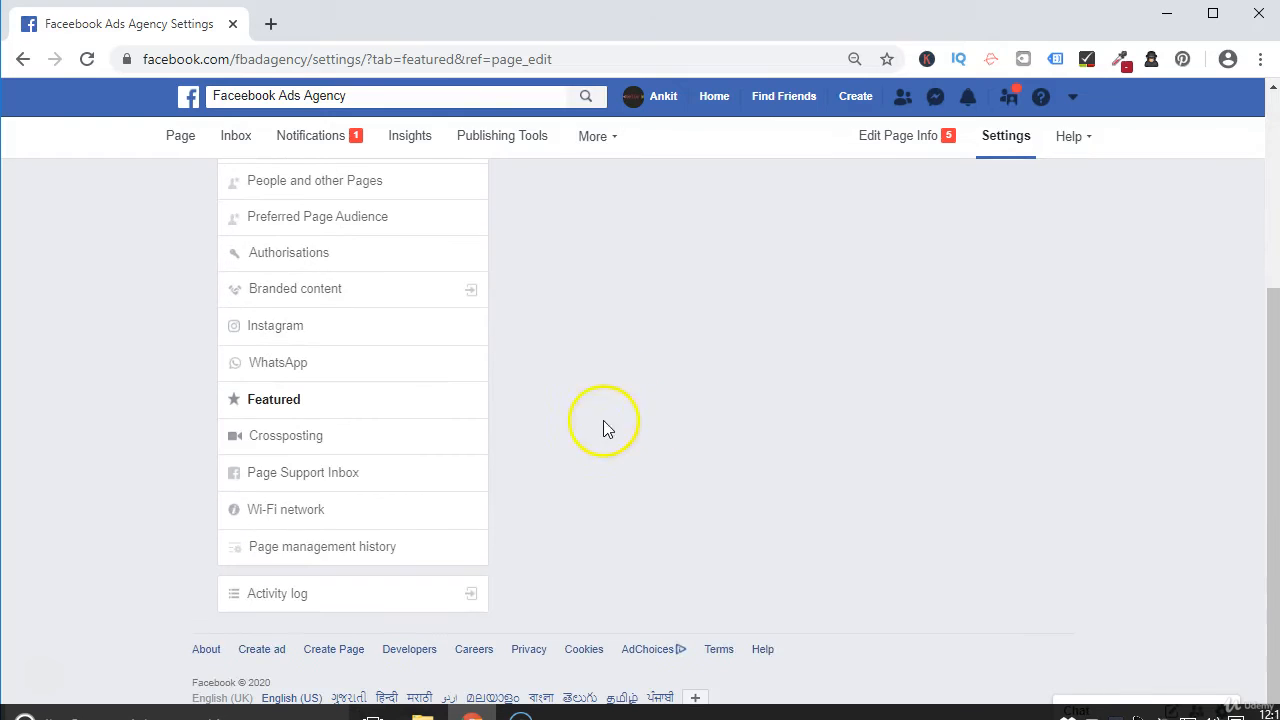
pyautogui.click(299, 438)
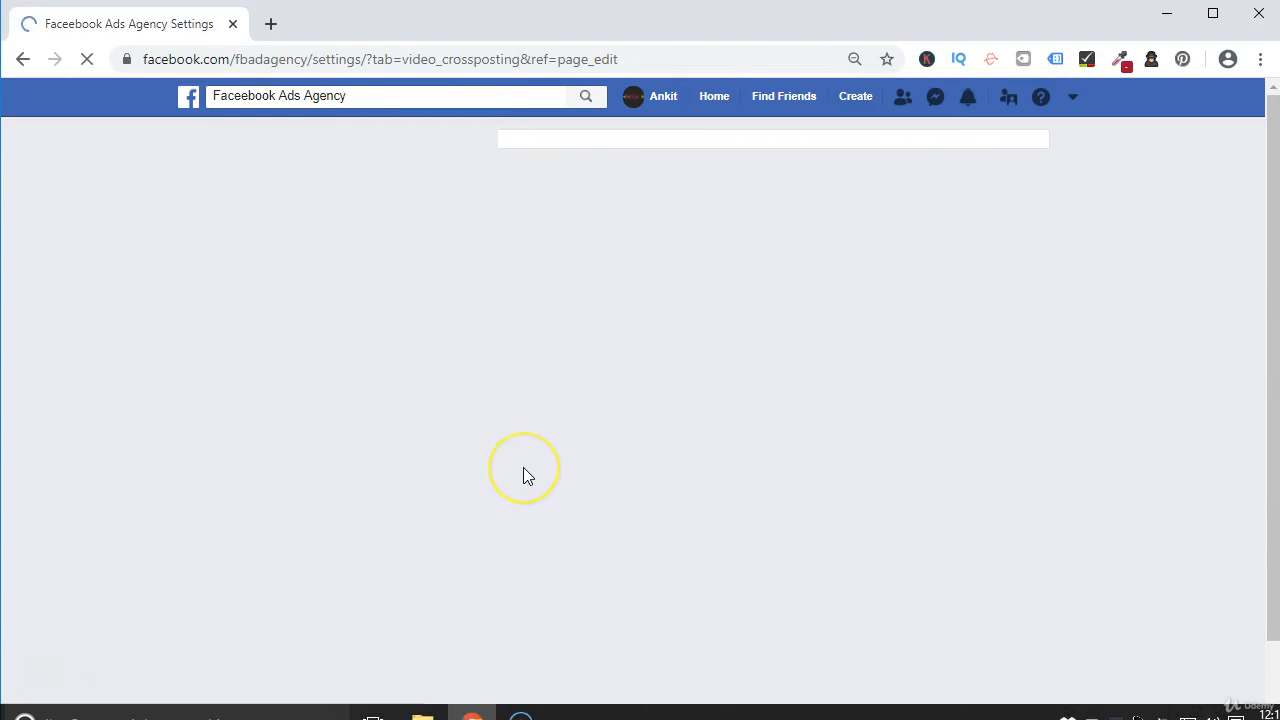
# - Examine the page-adding field in the Crossposting settings and the support requests area of the Page Support Inbox
pyautogui.click(590, 323)
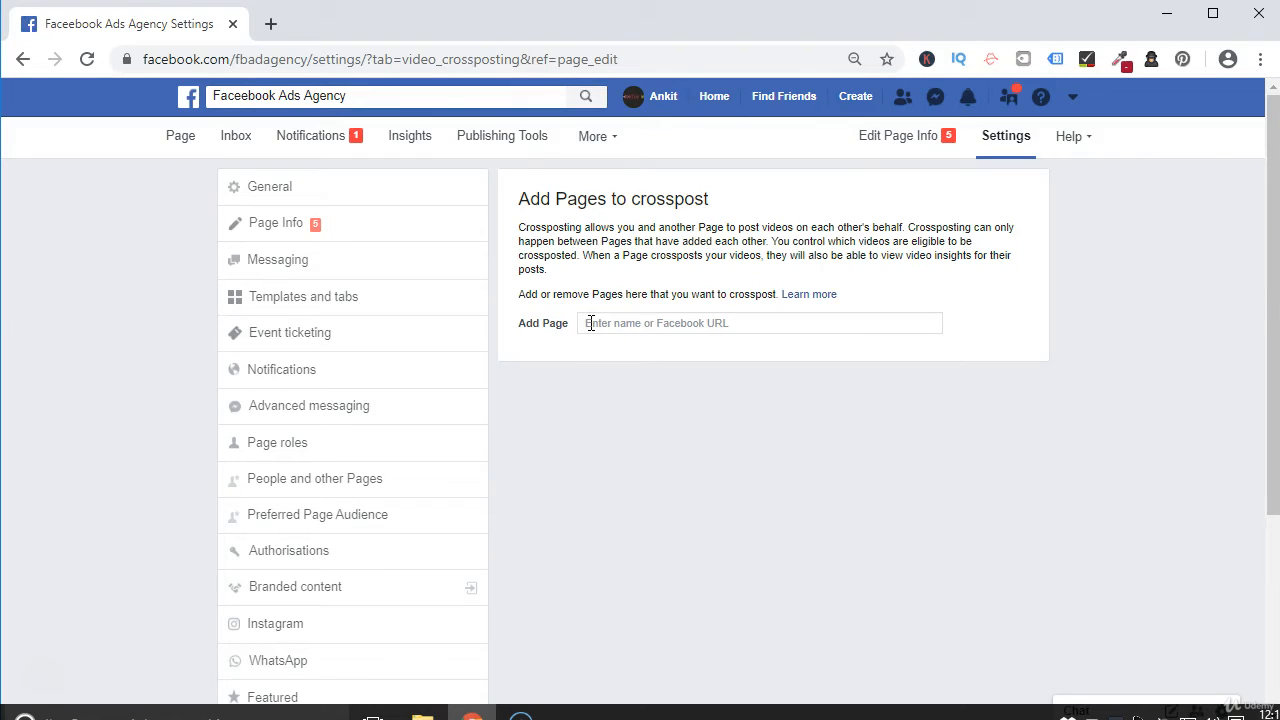
pyautogui.click(591, 330)
pyautogui.scroll(-3, 577, 363)
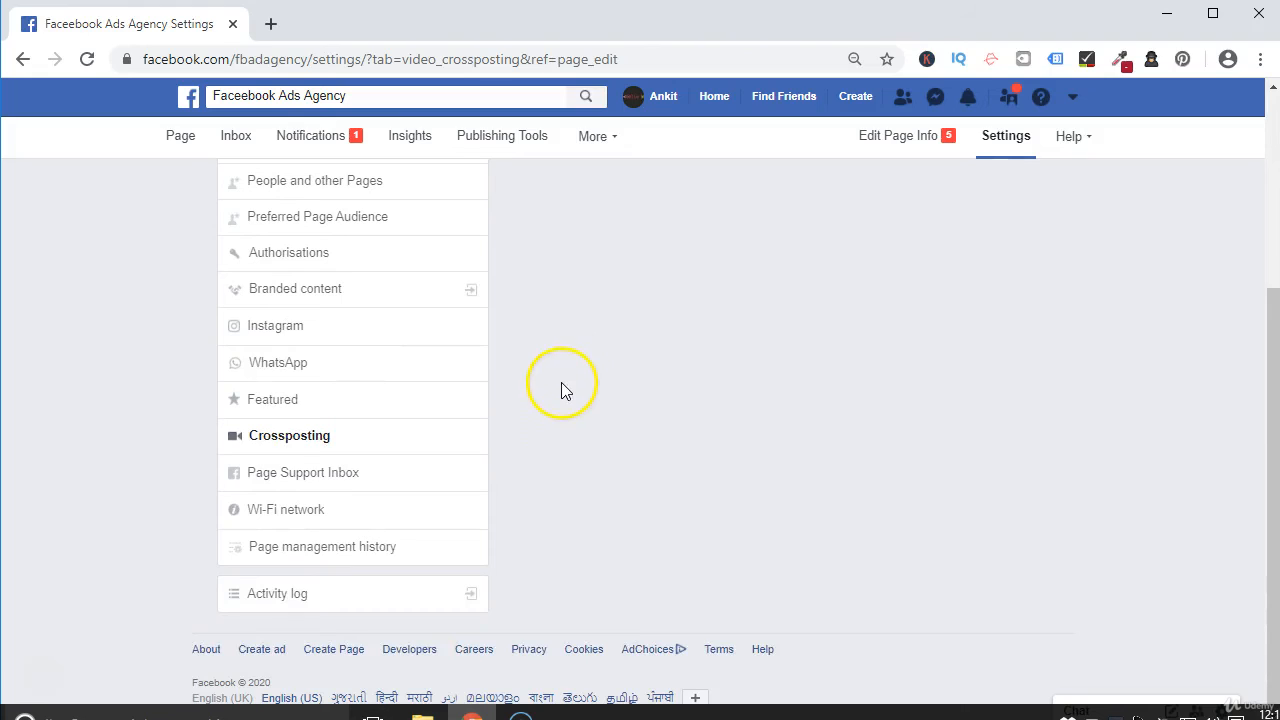
pyautogui.click(276, 481)
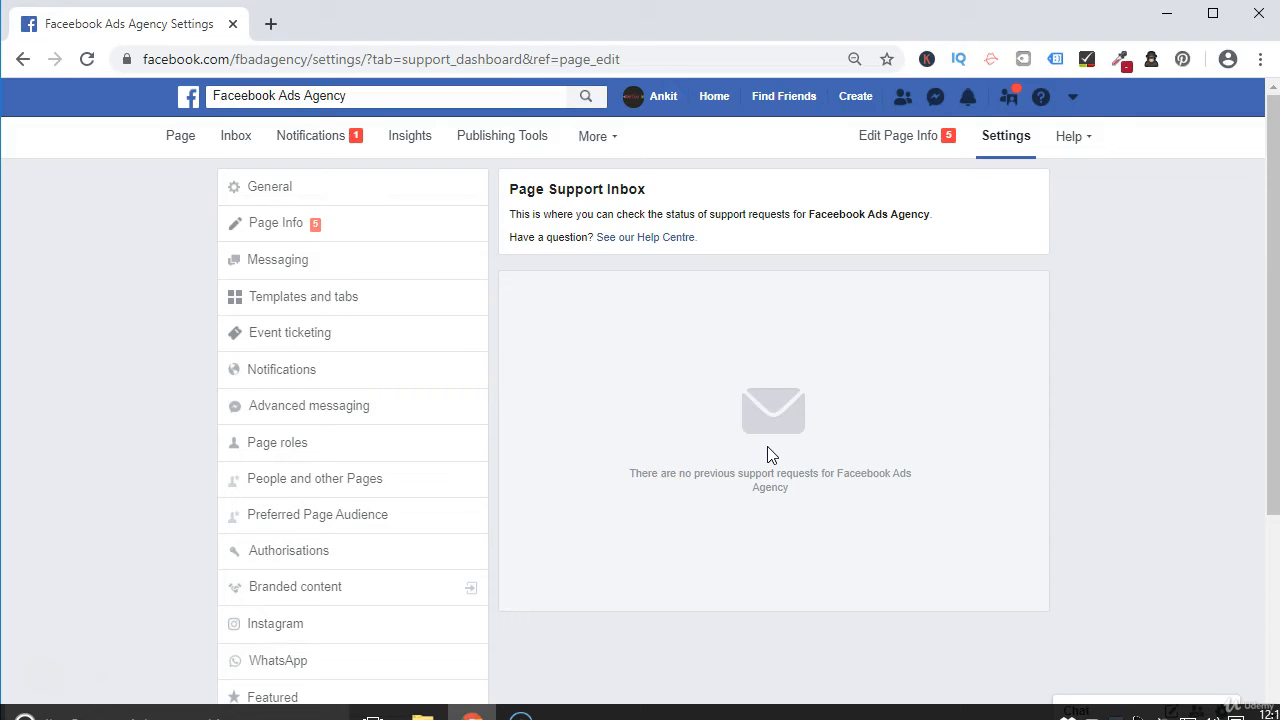
pyautogui.scroll(-3, 494, 537)
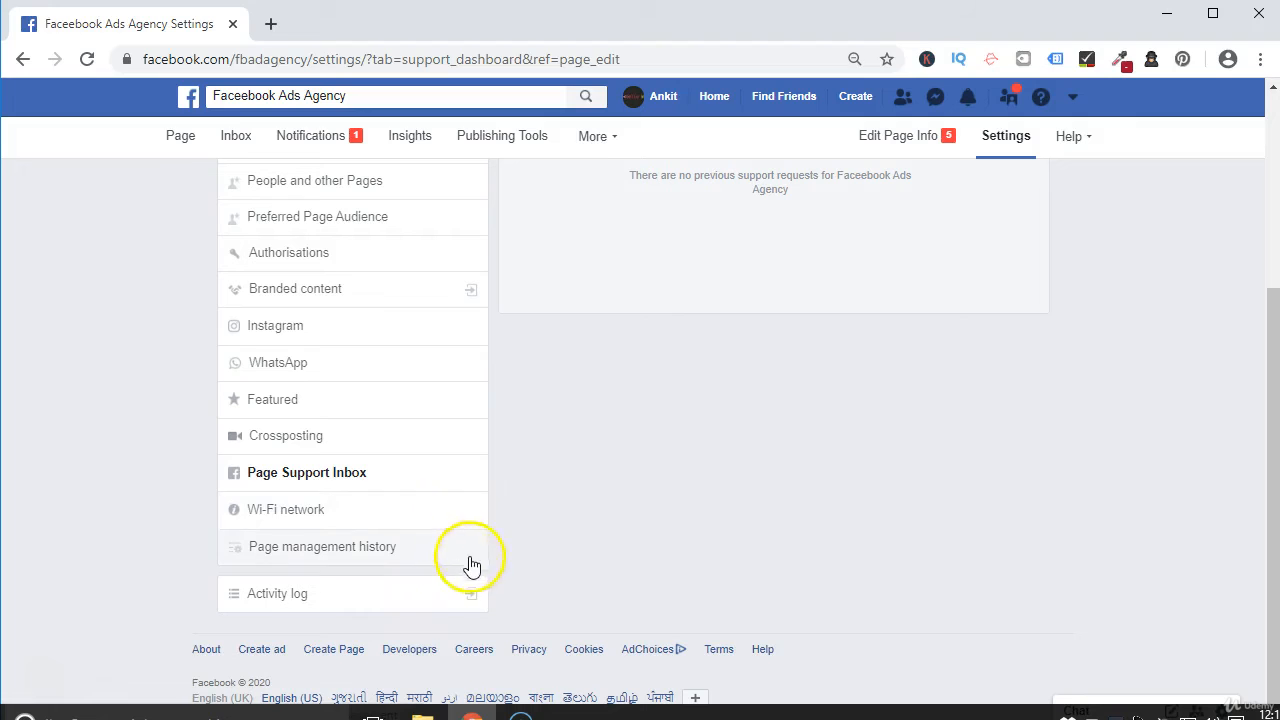
pyautogui.click(444, 473)
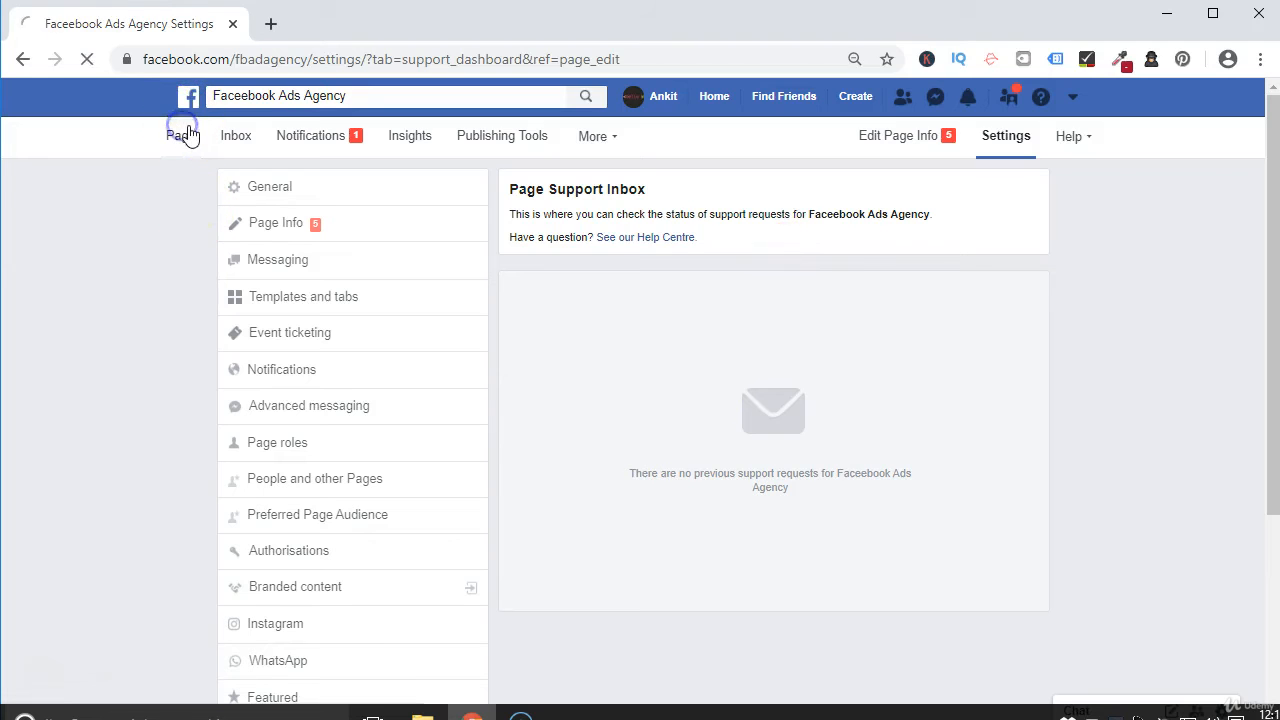
# - Return to the Page's home view and review the booking options offered for adding an action button
pyautogui.click(263, 190)
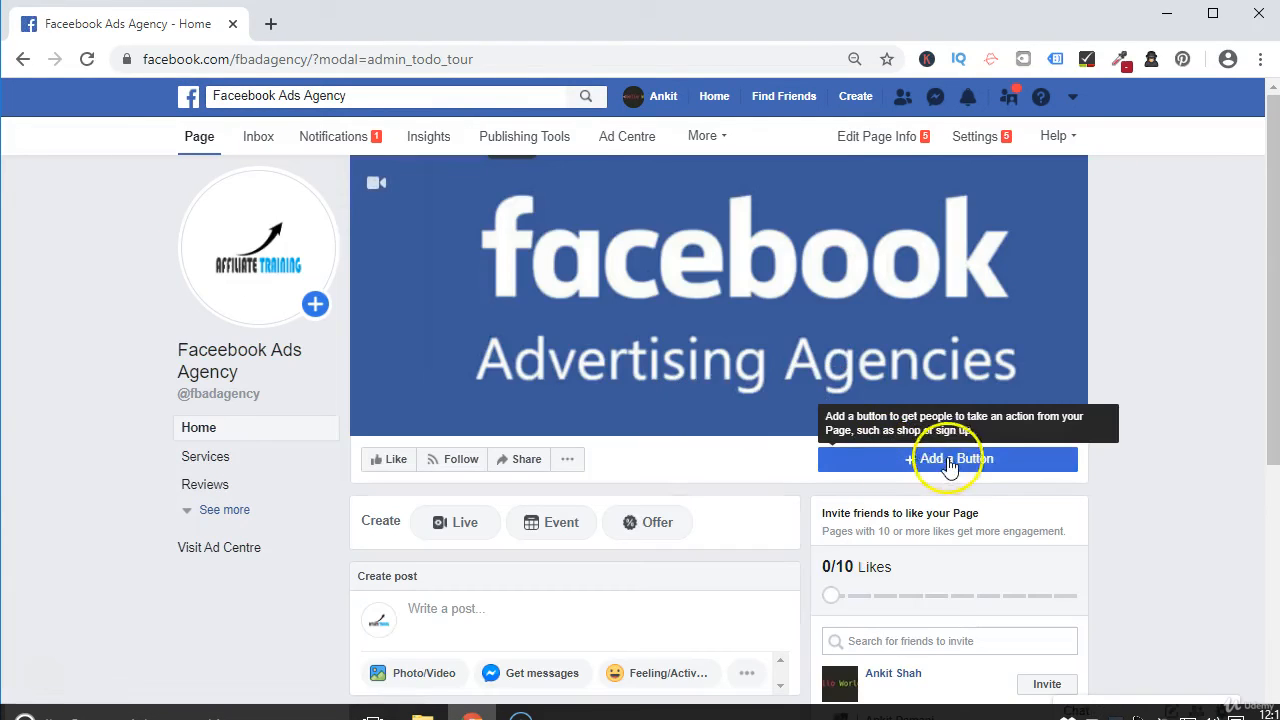
pyautogui.click(930, 466)
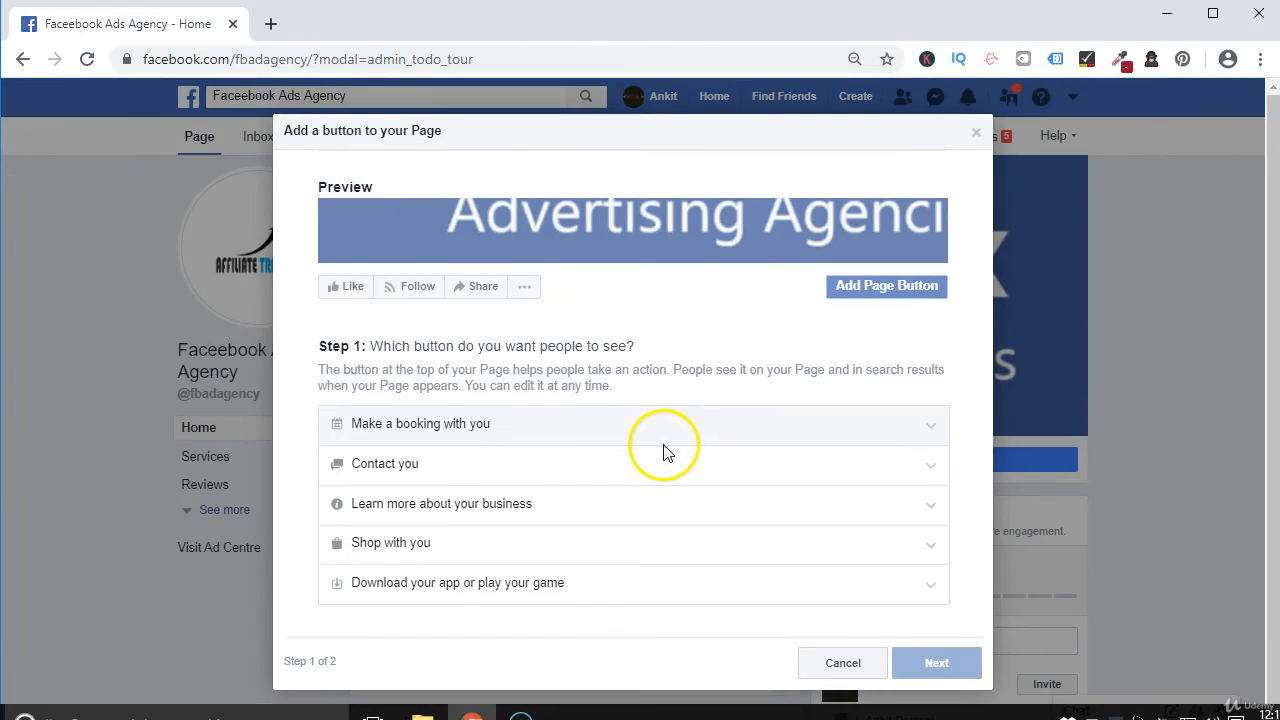
pyautogui.click(931, 422)
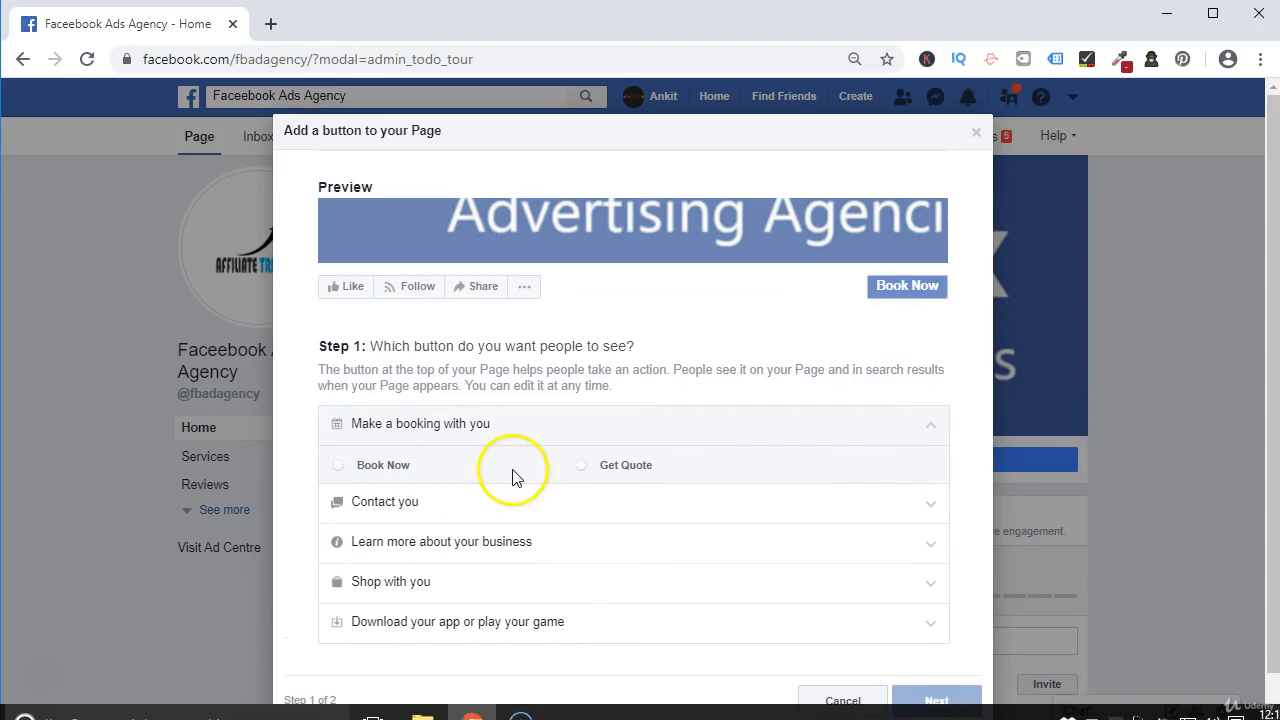
pyautogui.scroll(-1, 614, 475)
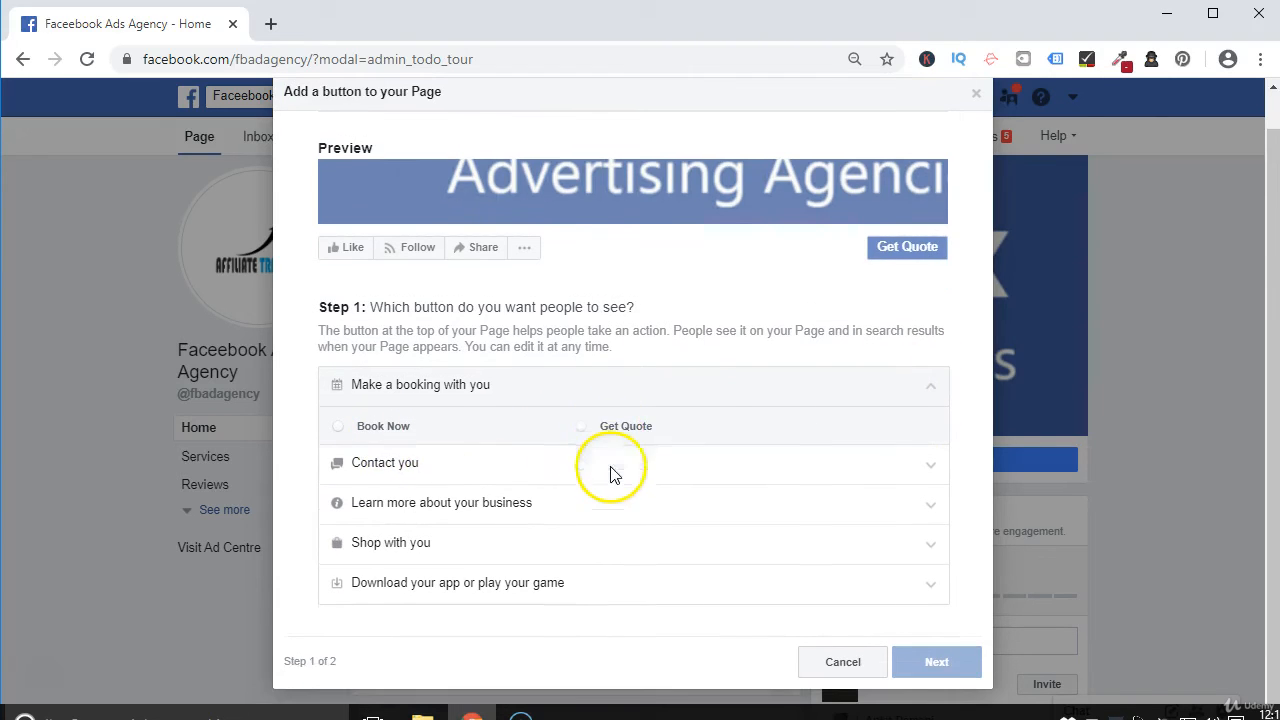
# - Try Contact Us as the Page's action button and check the destinations it can send people to
pyautogui.click(930, 478)
pyautogui.click(338, 468)
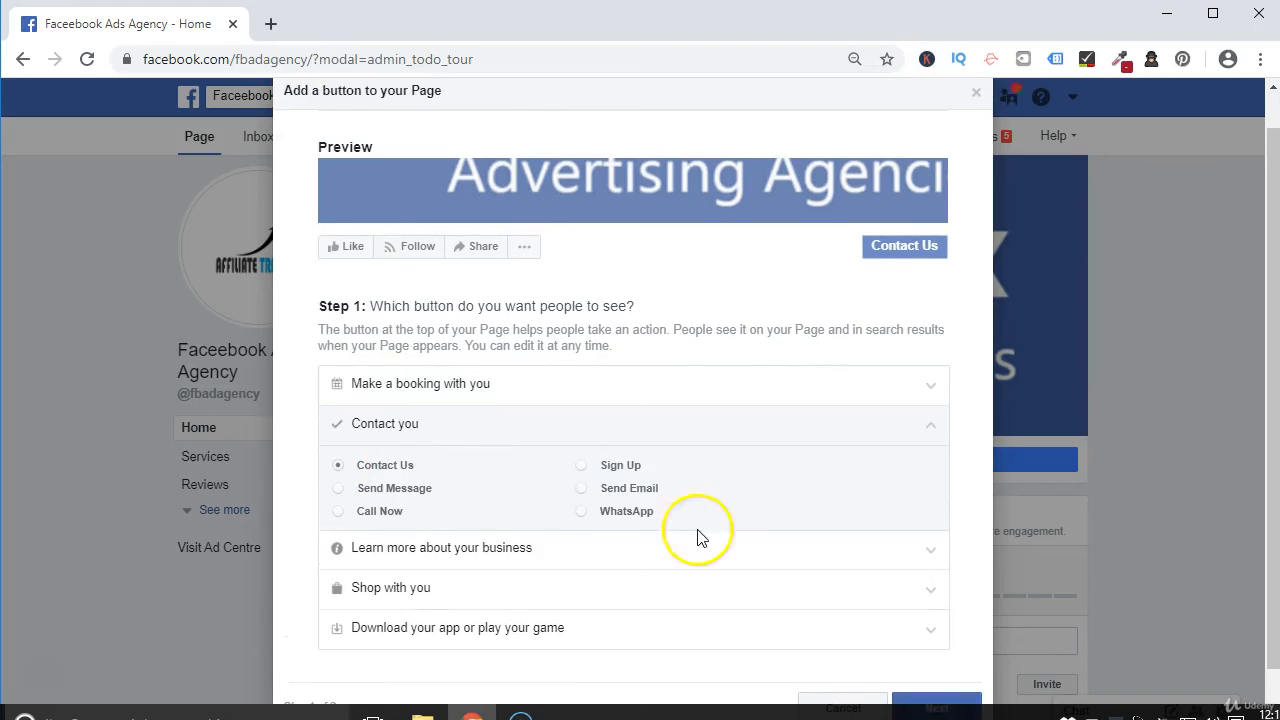
pyautogui.scroll(-1, 697, 534)
pyautogui.click(945, 664)
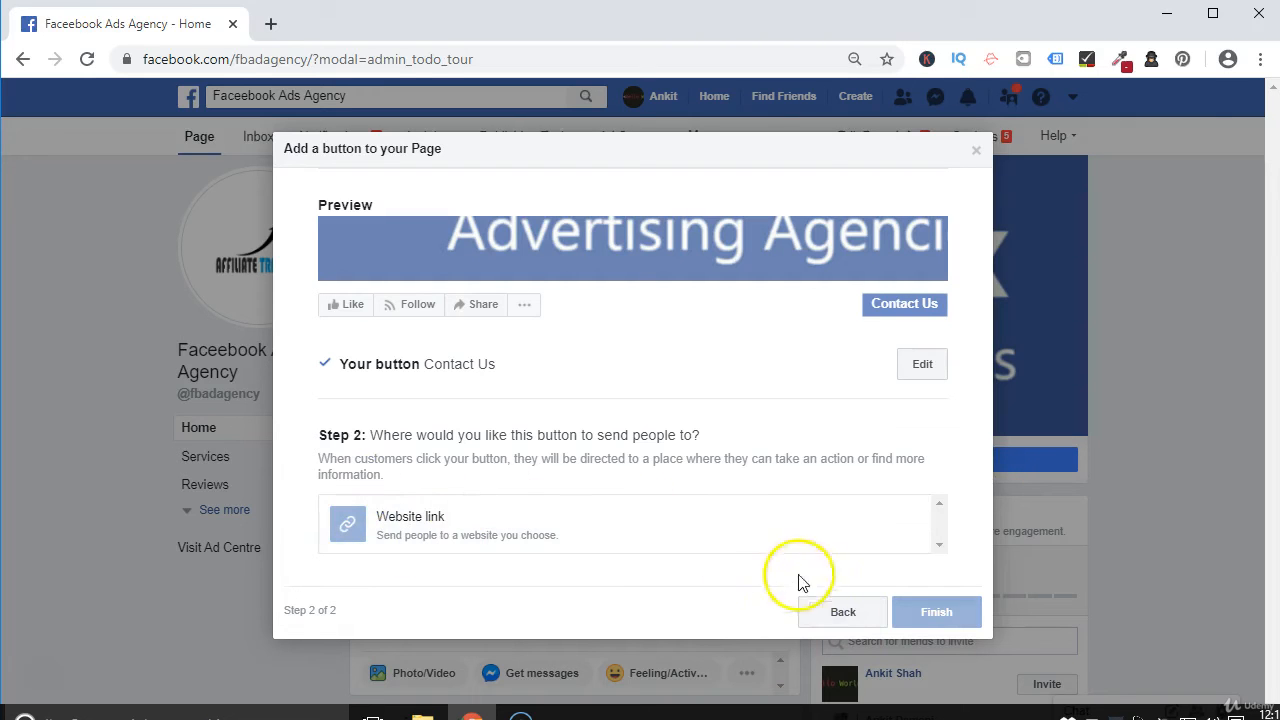
pyautogui.click(831, 606)
# - Try Shop Now as the Page's action button and check its website and Page shop destinations
pyautogui.scroll(-2, 370, 512)
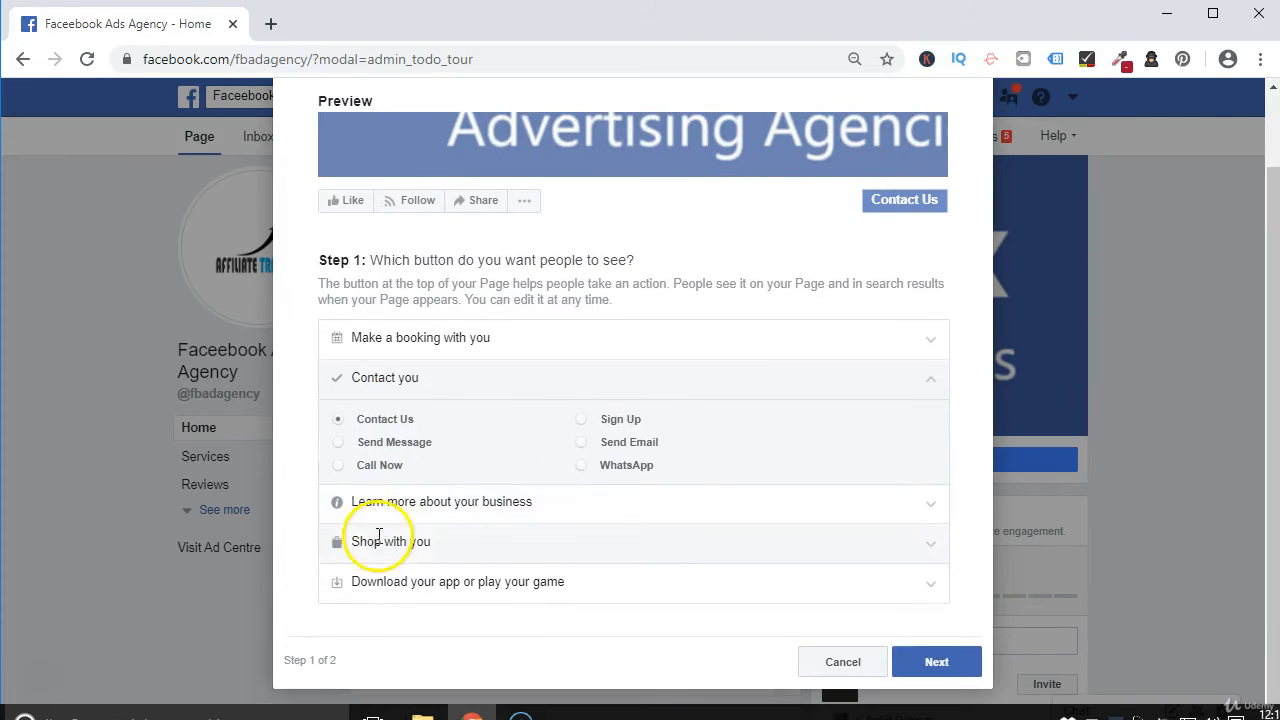
pyautogui.click(940, 536)
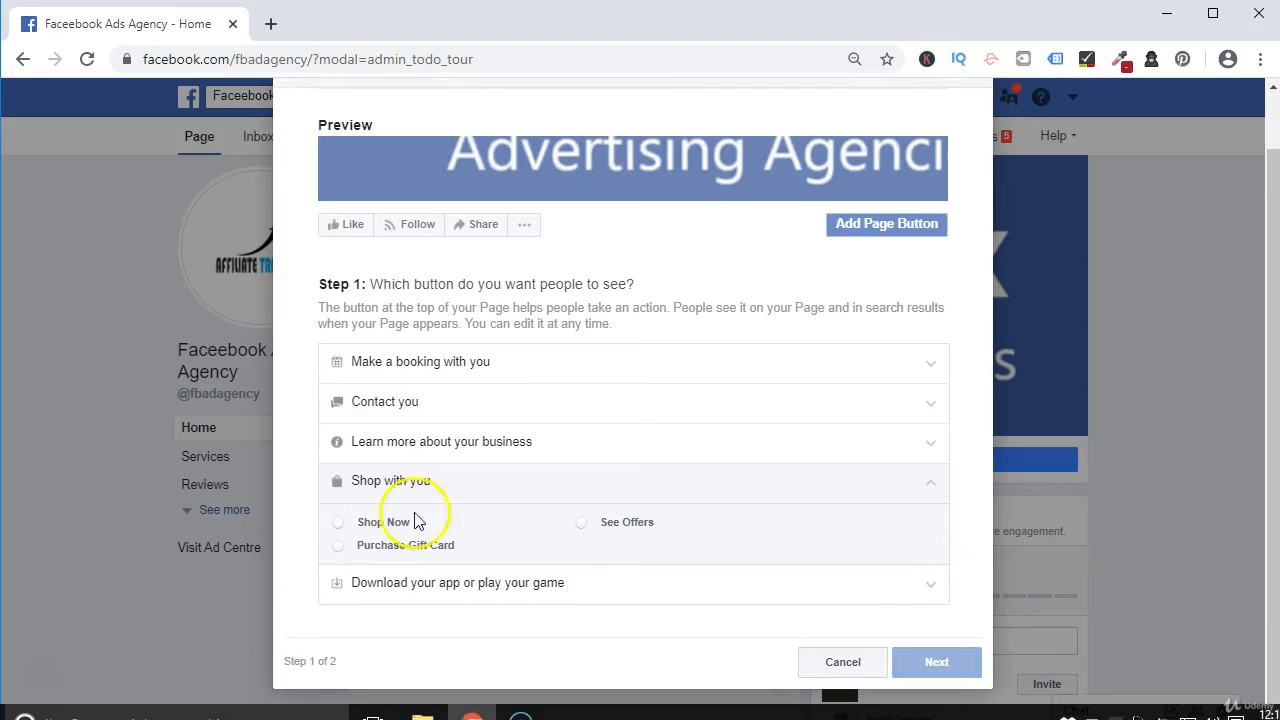
pyautogui.click(338, 522)
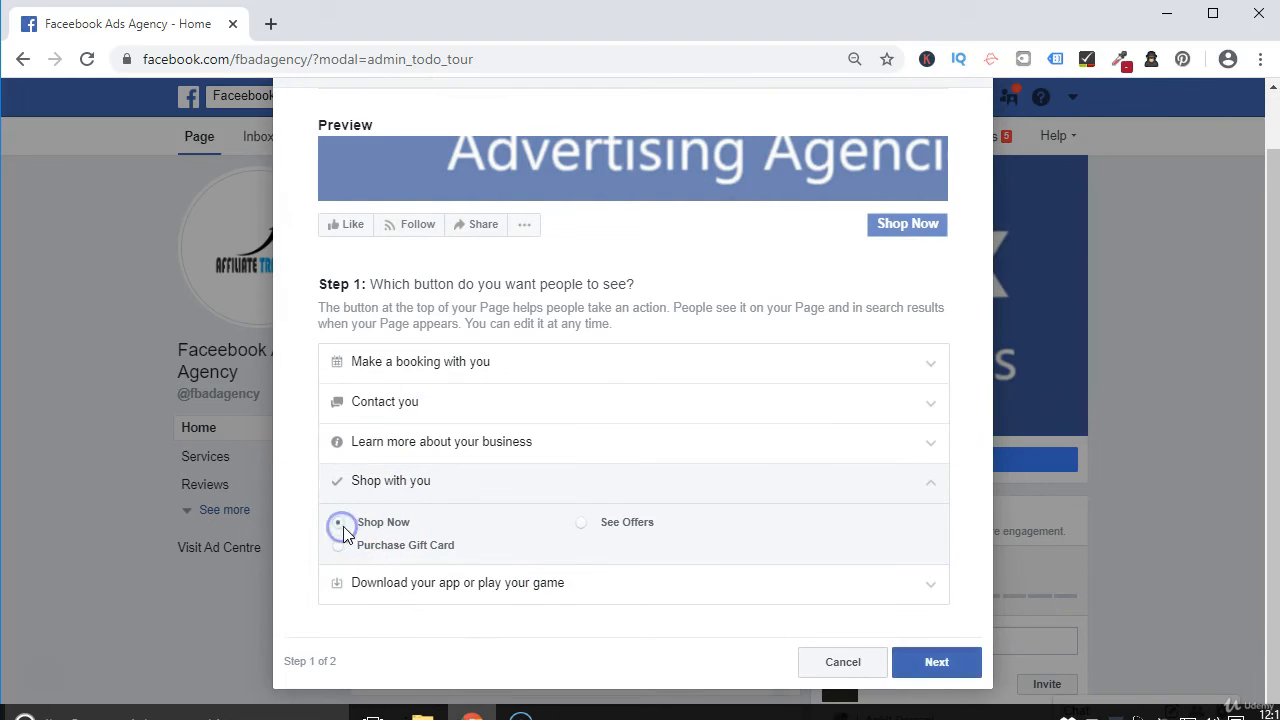
pyautogui.click(930, 662)
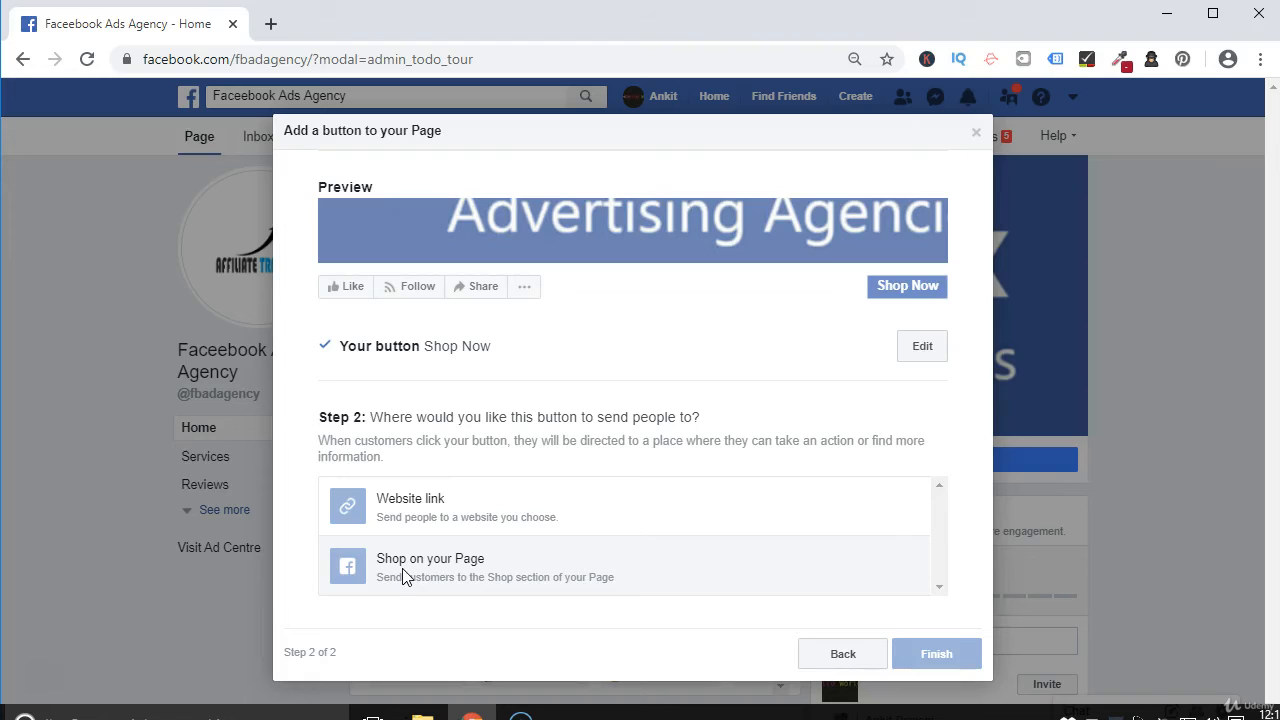
pyautogui.click(843, 654)
# - Try WhatsApp from the contact options as the Page's action button, and close the button setup without saving
pyautogui.scroll(-1, 740, 595)
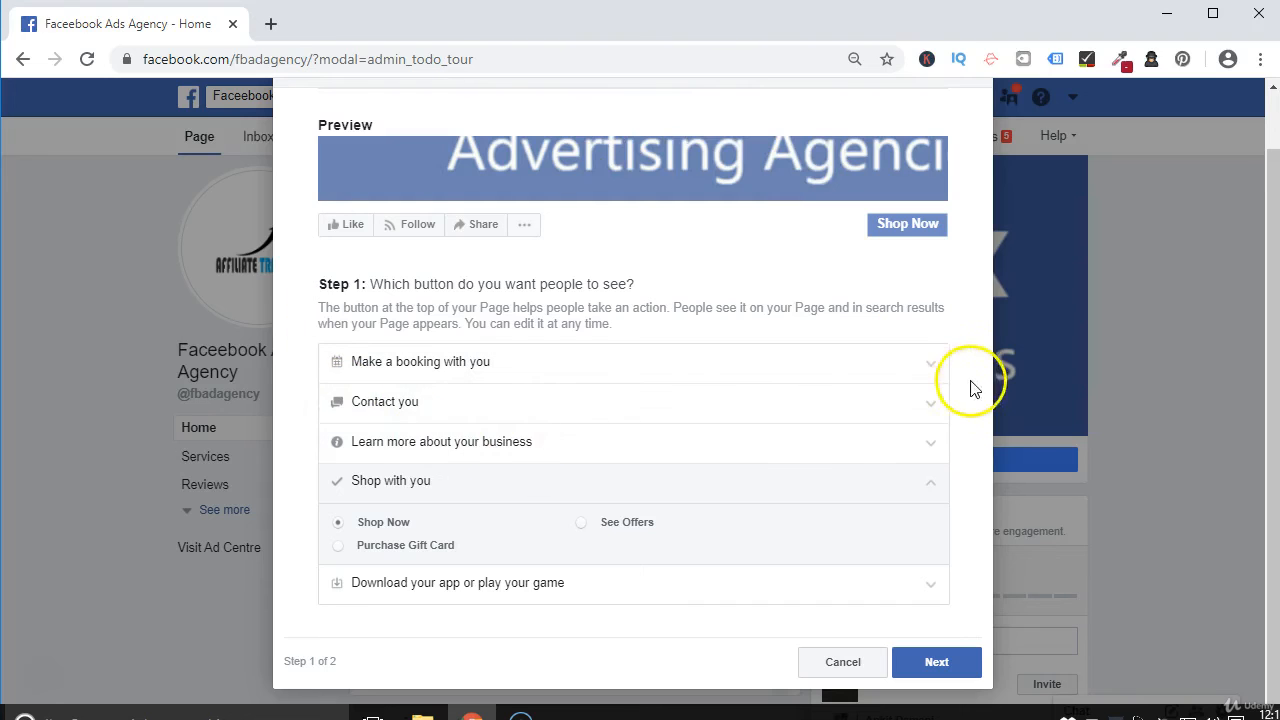
pyautogui.click(928, 403)
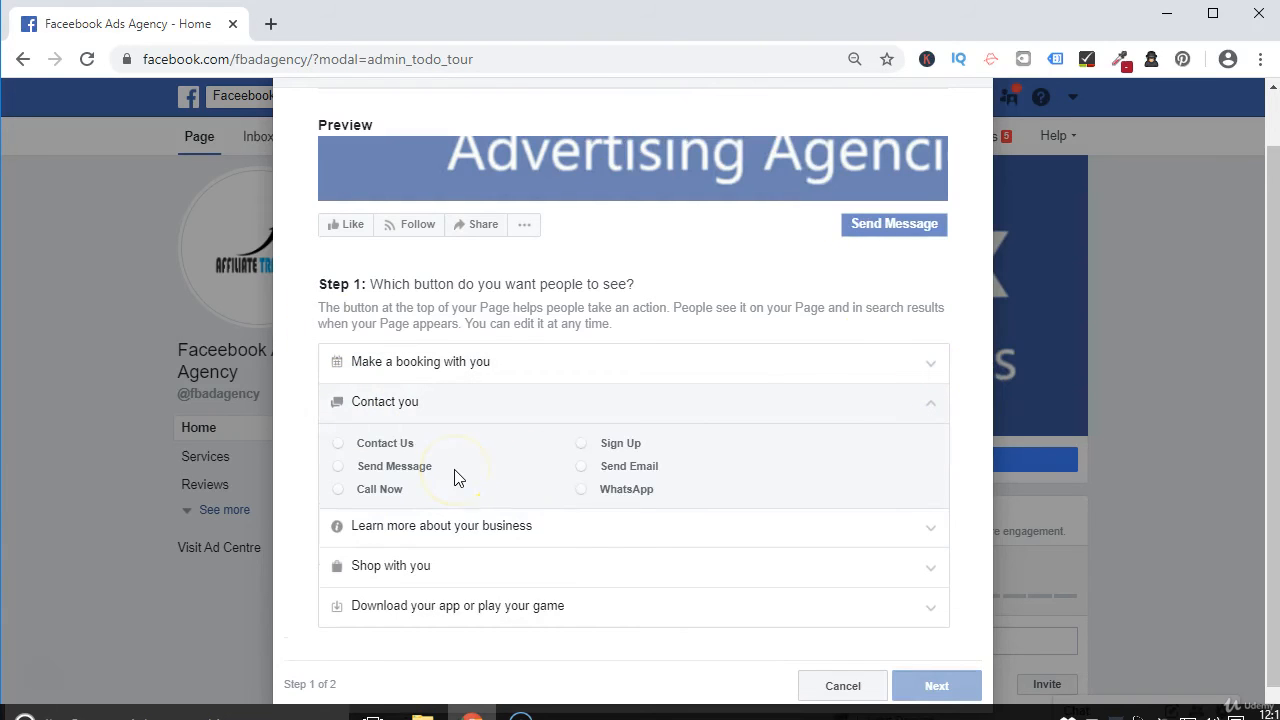
pyautogui.scroll(1, 977, 194)
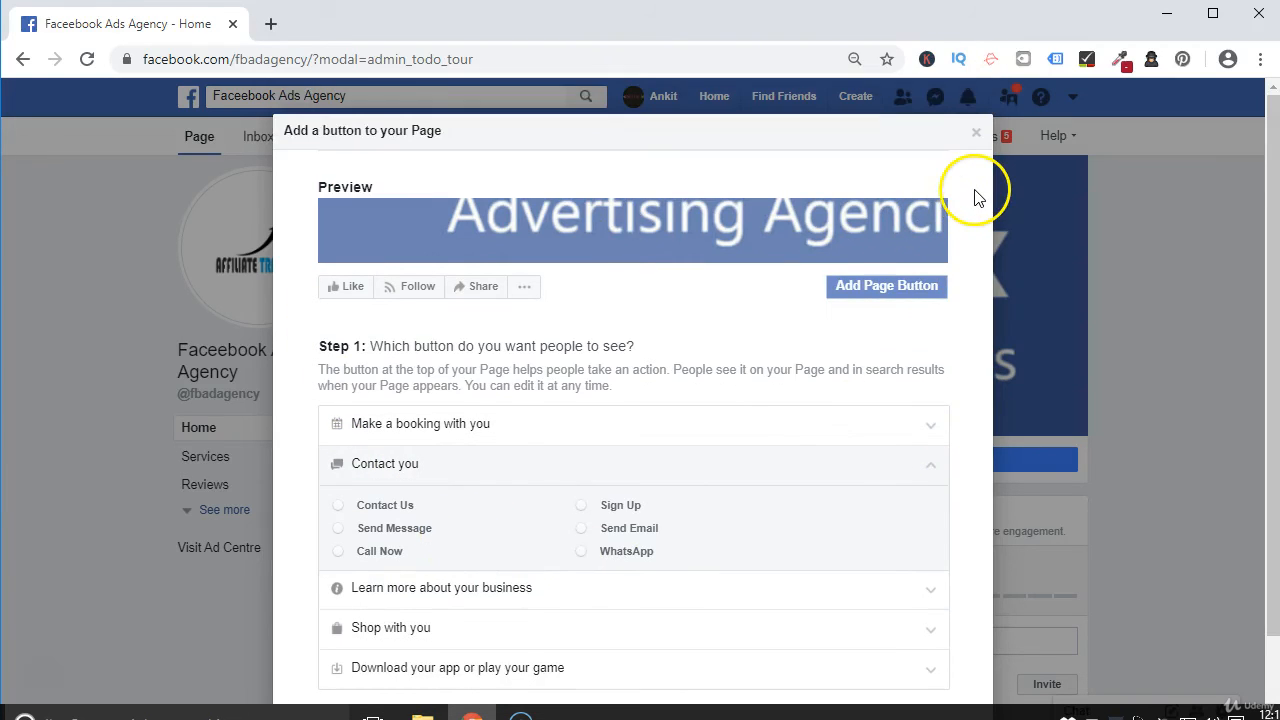
pyautogui.click(583, 551)
pyautogui.scroll(-1, 610, 545)
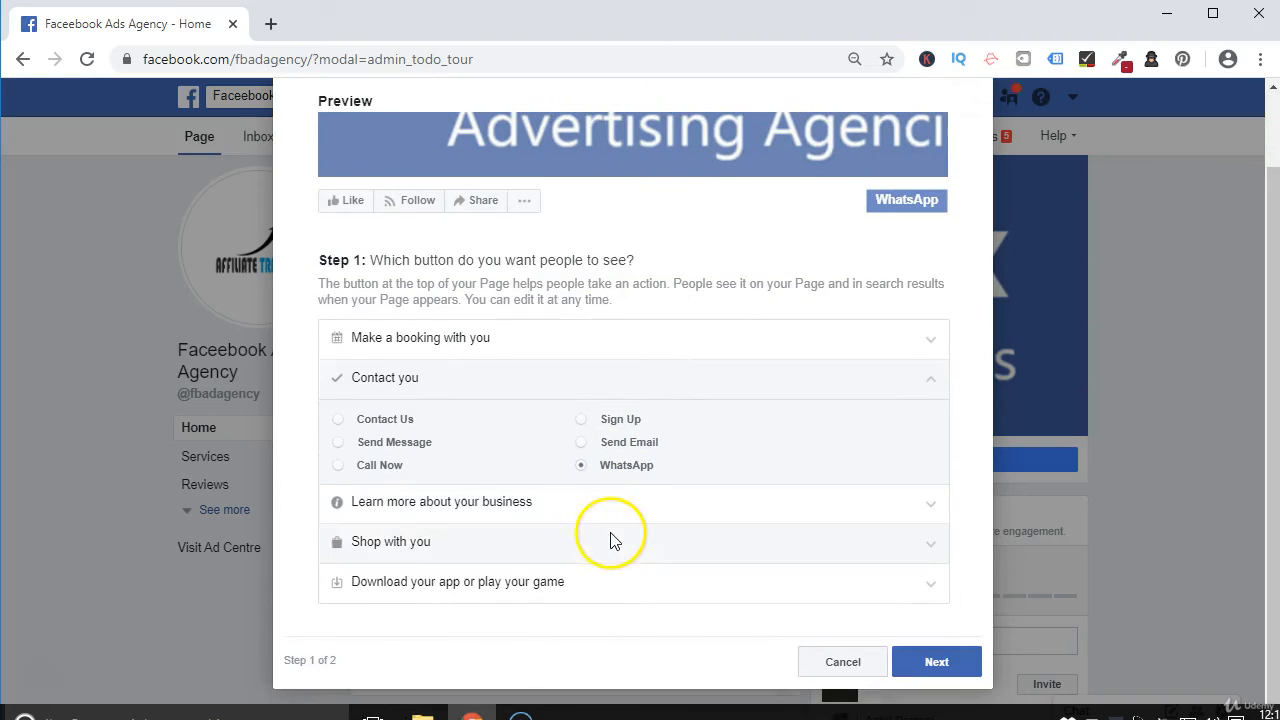
pyautogui.scroll(1, 870, 330)
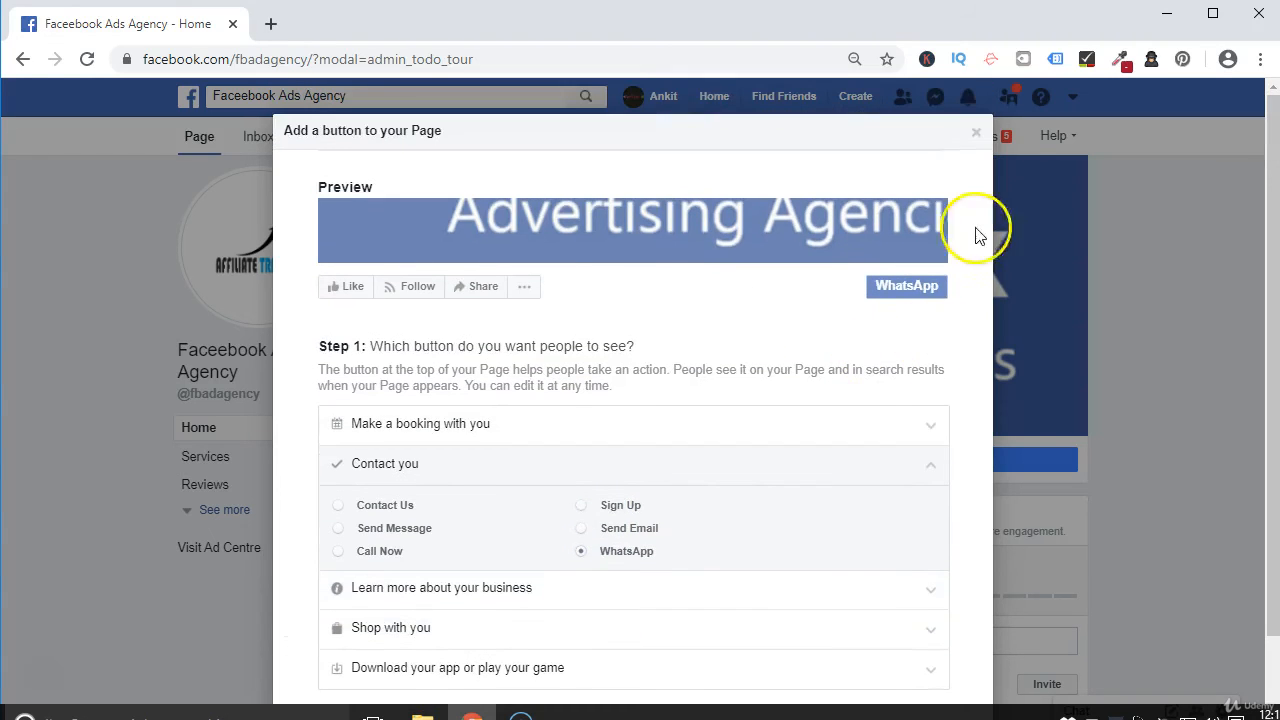
pyautogui.click(977, 136)
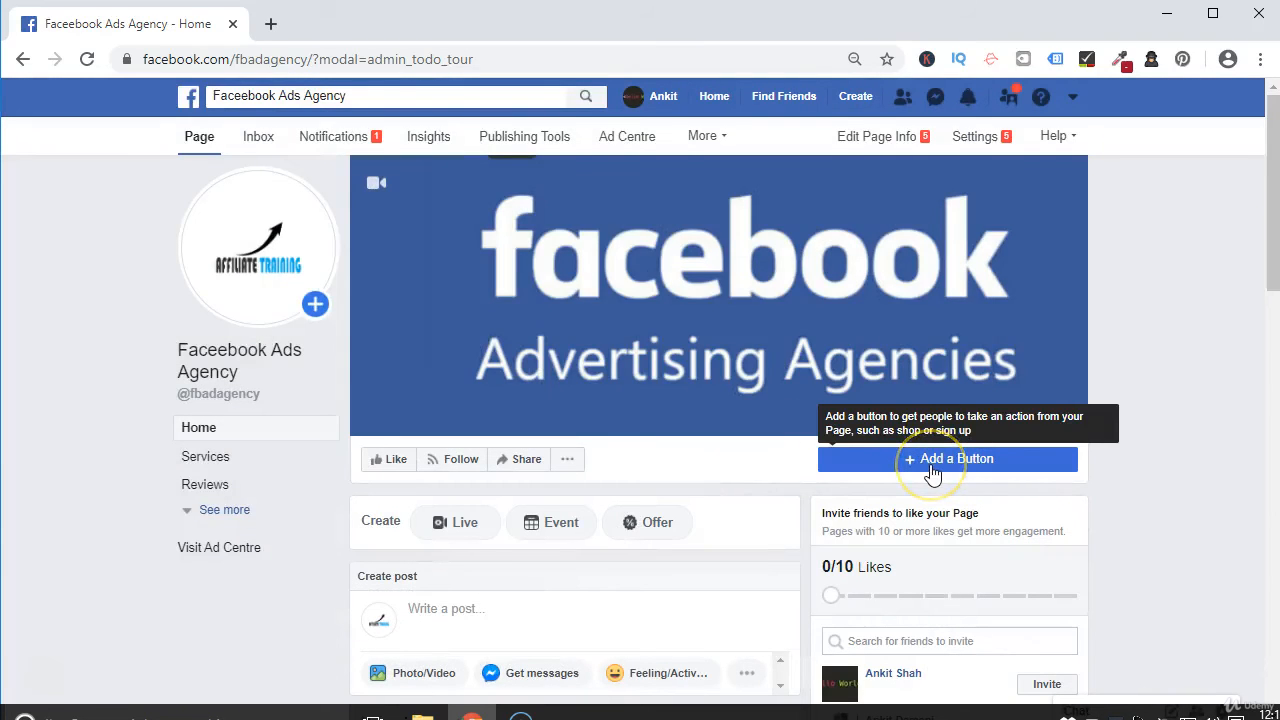
# - Look over the Page's home view, examining the cover, post composer, upcoming events, posts, friend invitations and Page transparency sections
pyautogui.moveTo(240, 250)
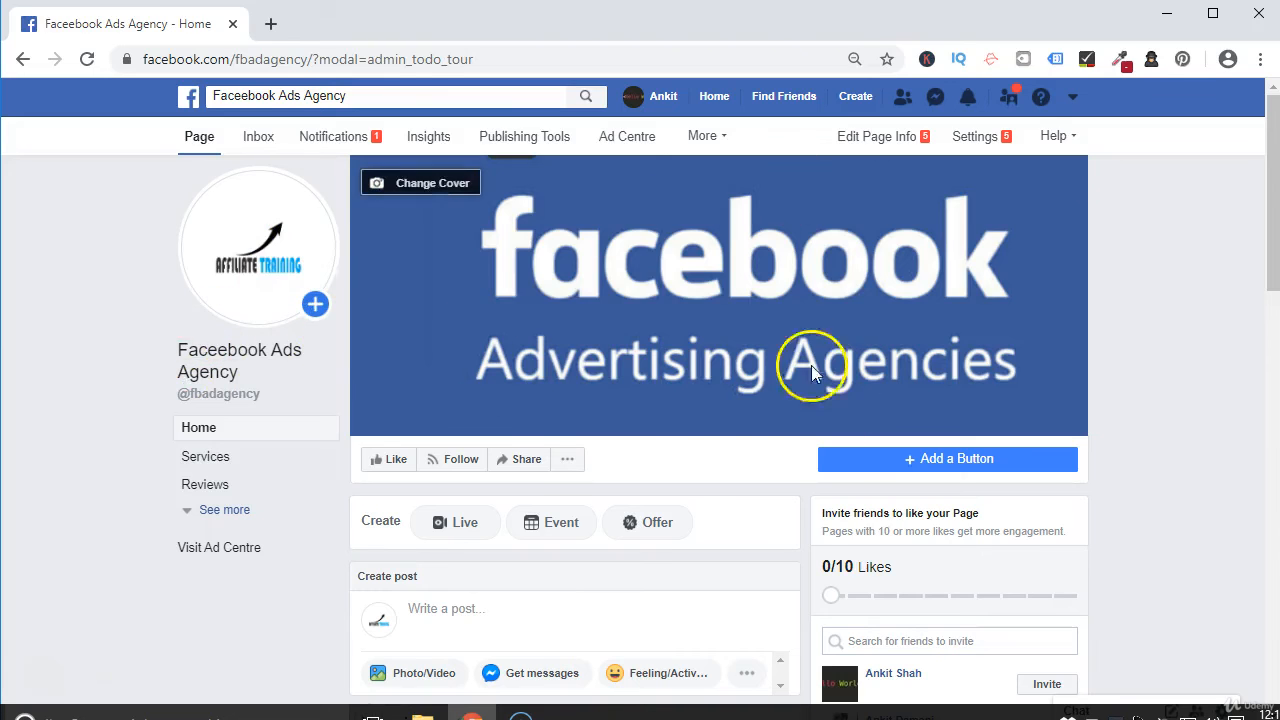
pyautogui.scroll(-3, 535, 460)
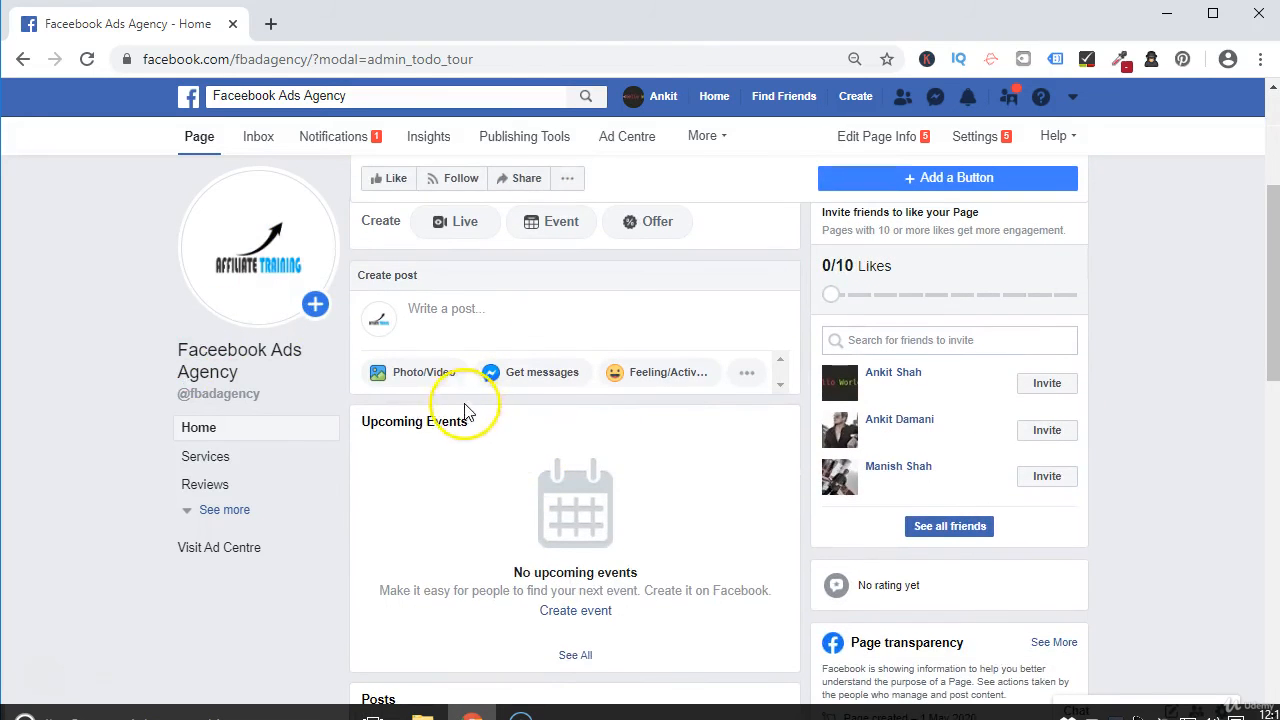
pyautogui.scroll(-2, 440, 410)
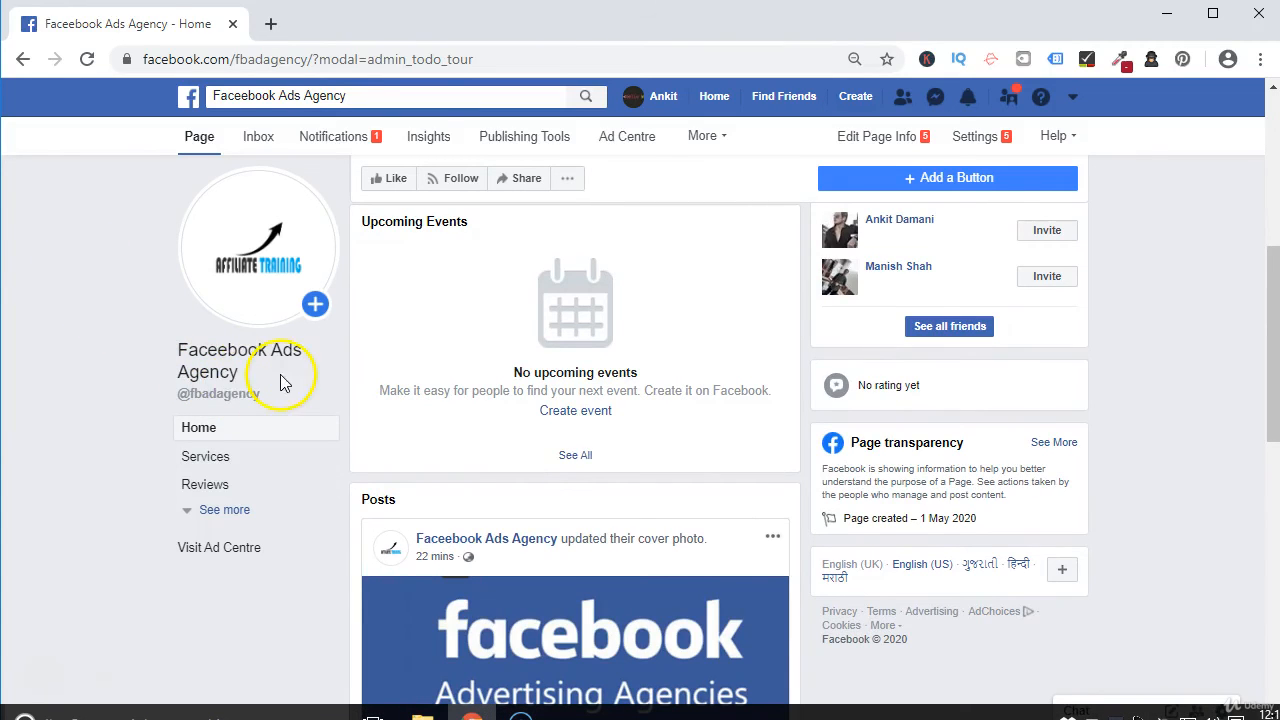
pyautogui.scroll(2, 471, 434)
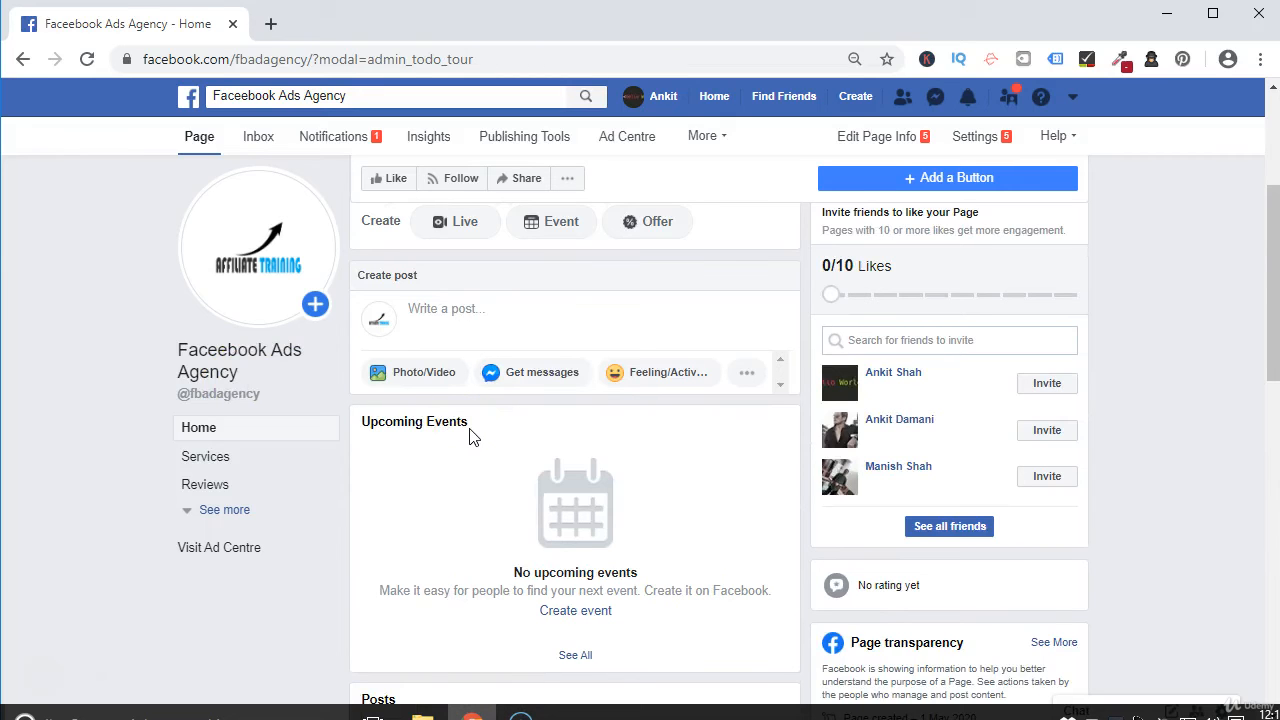
pyautogui.scroll(-8, 471, 434)
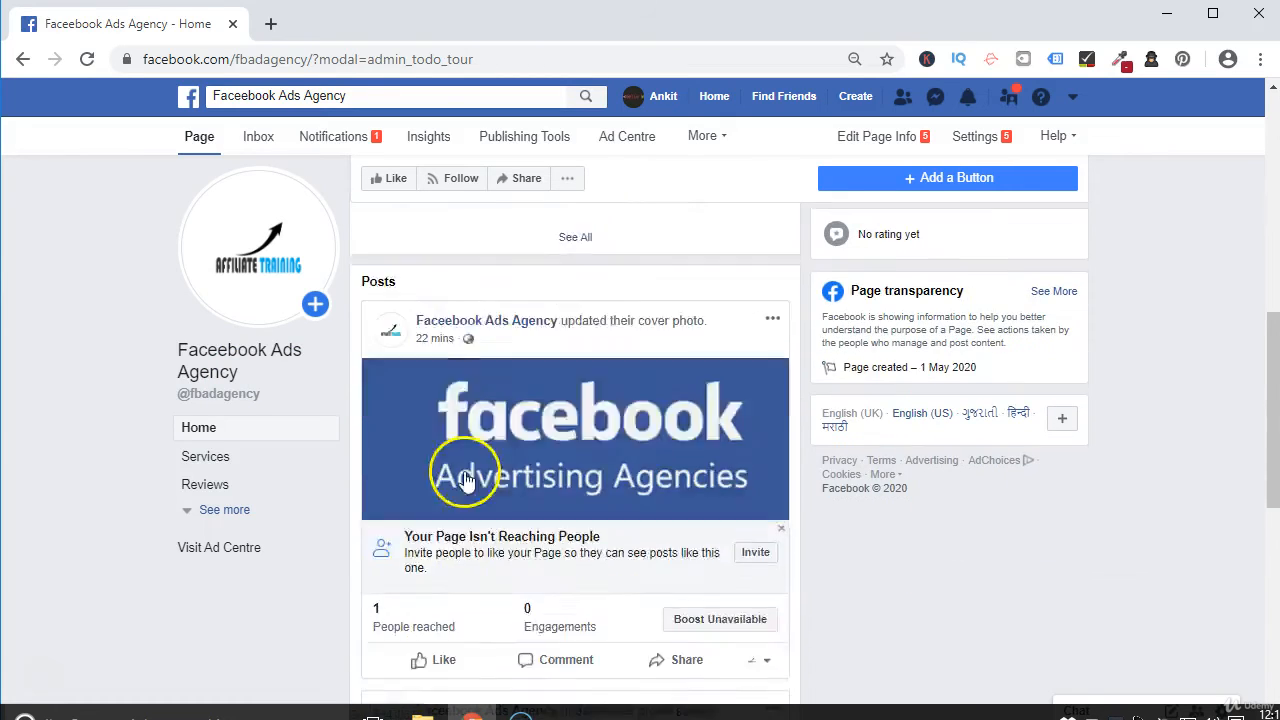
pyautogui.scroll(8, 742, 497)
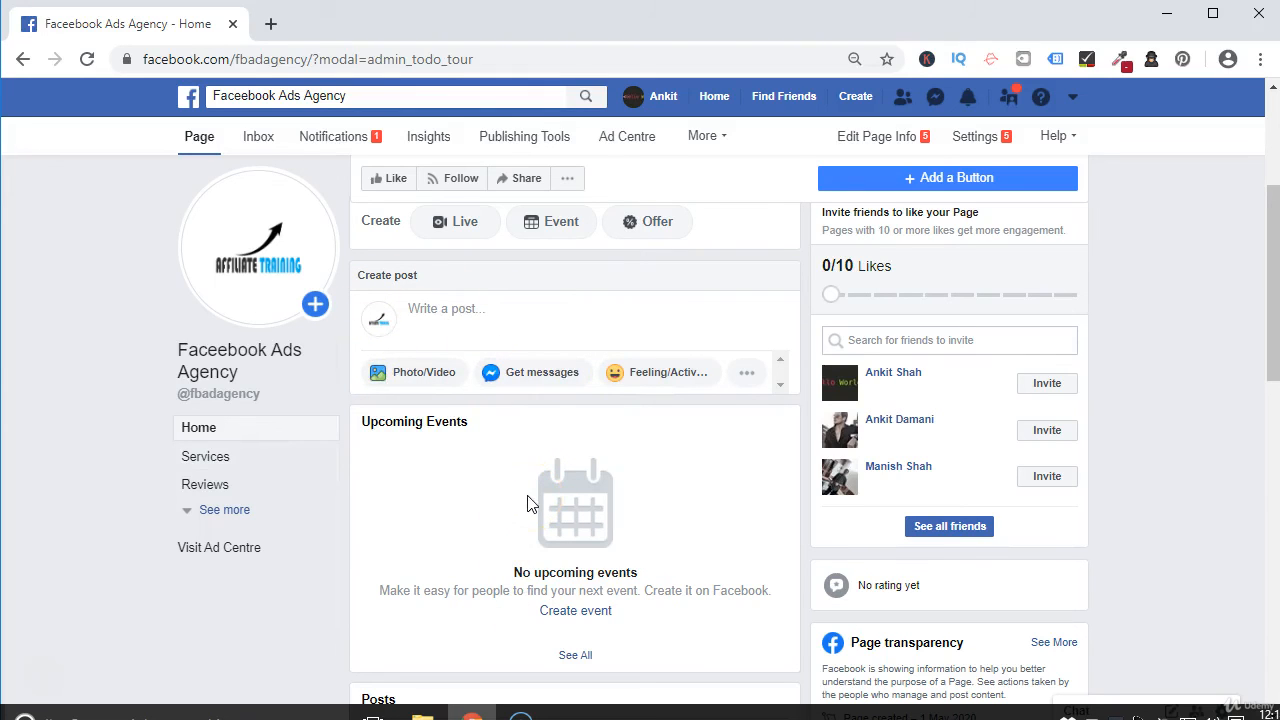
pyautogui.scroll(-1, 580, 450)
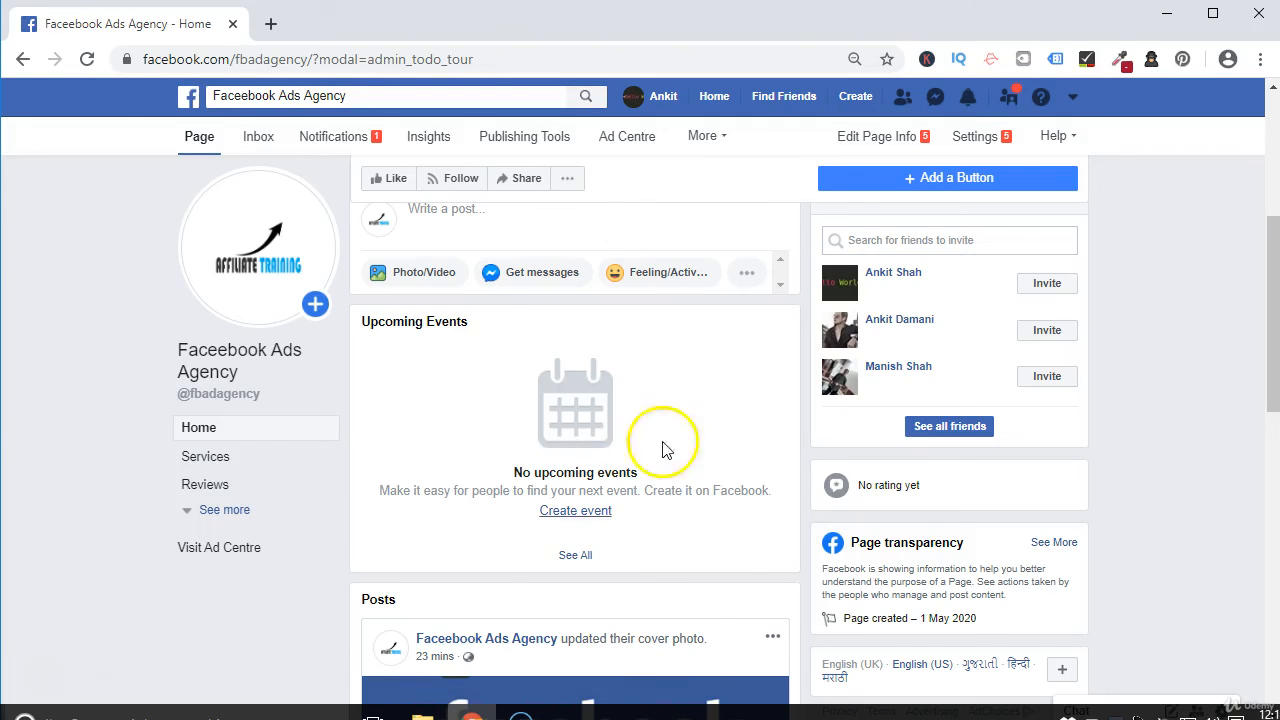
pyautogui.scroll(-3, 709, 580)
pyautogui.scroll(4, 723, 566)
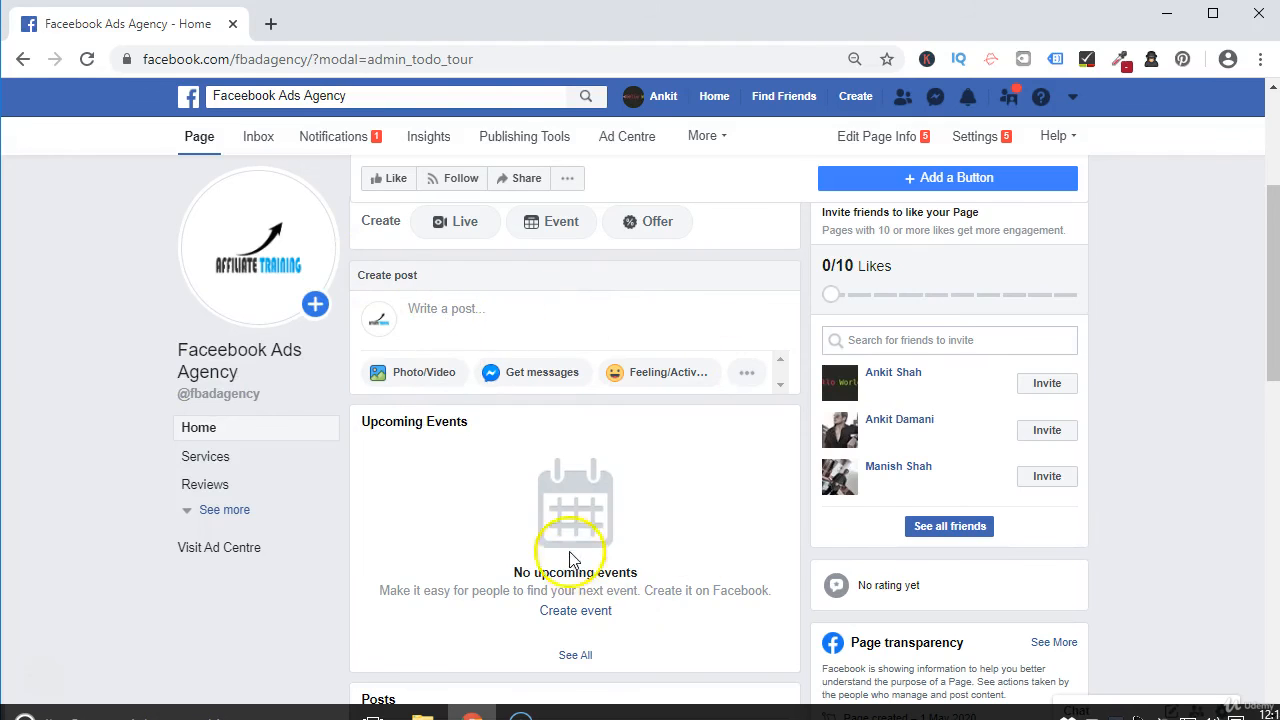
pyautogui.scroll(-3, 569, 557)
pyautogui.scroll(5, 569, 557)
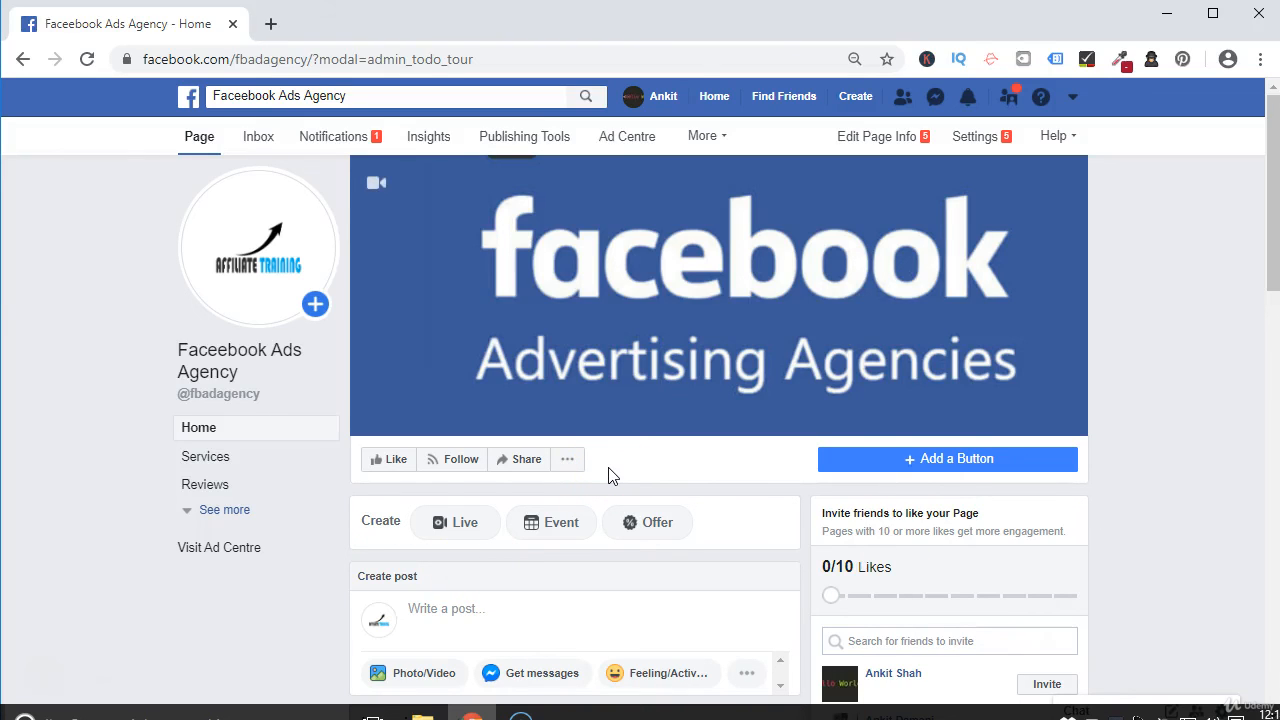
pyautogui.scroll(-2, 712, 590)
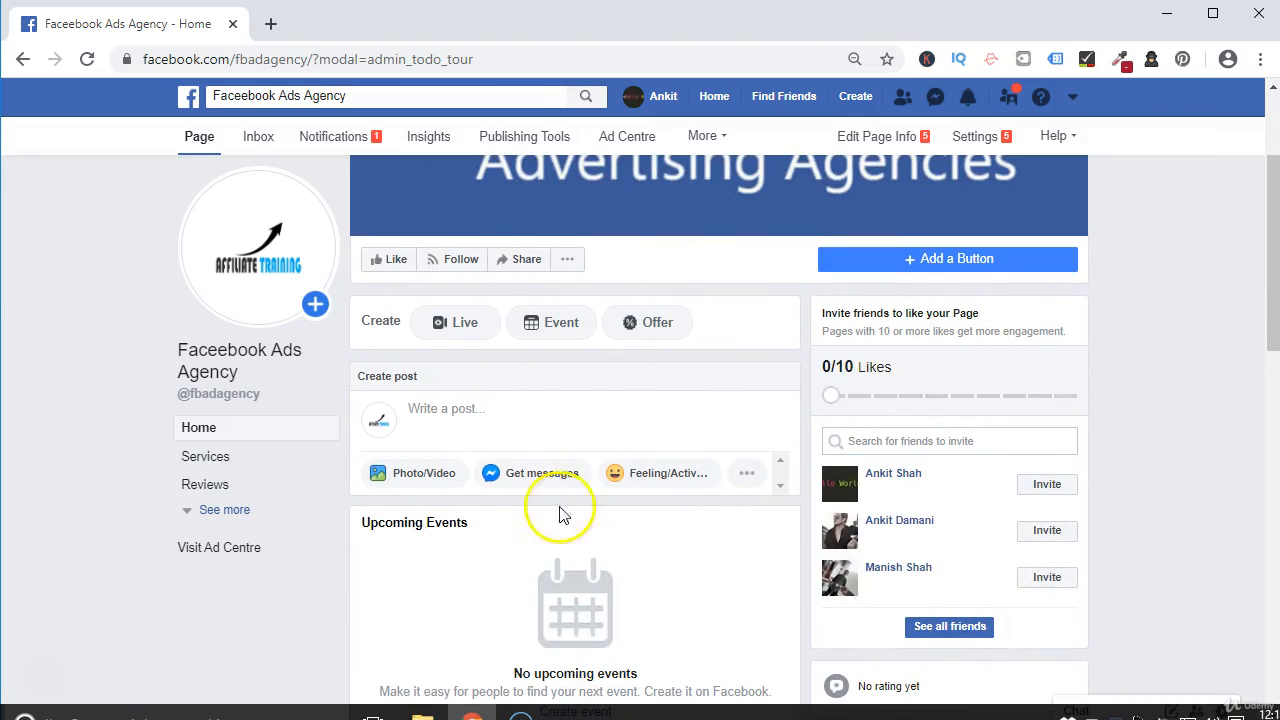